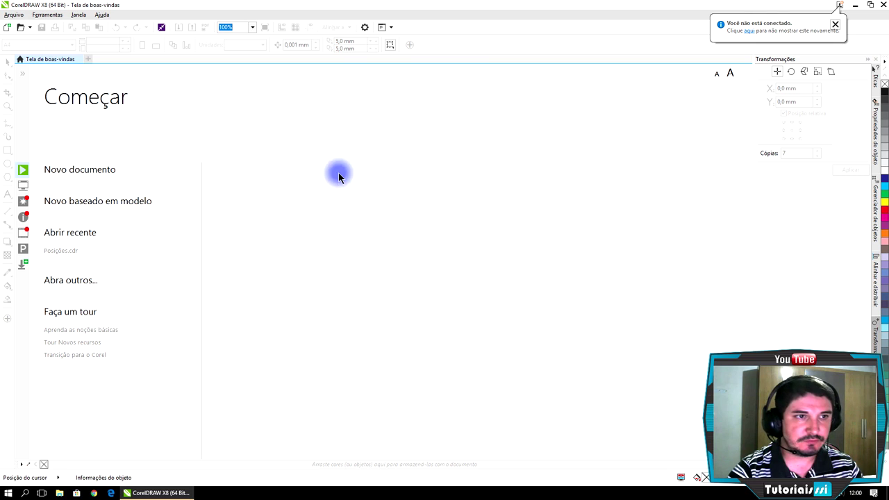
- Create a new 800 × 600 px RGB document at 72 dpi, trying portrait orientation before returning the page to landscape
{"action": "left_click", "coordinate": [101, 171]}
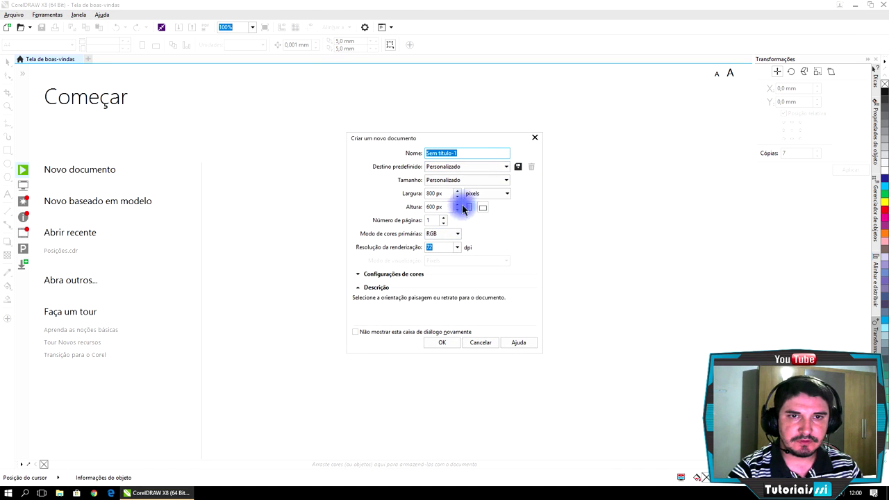
{"action": "left_click", "coordinate": [500, 196]}
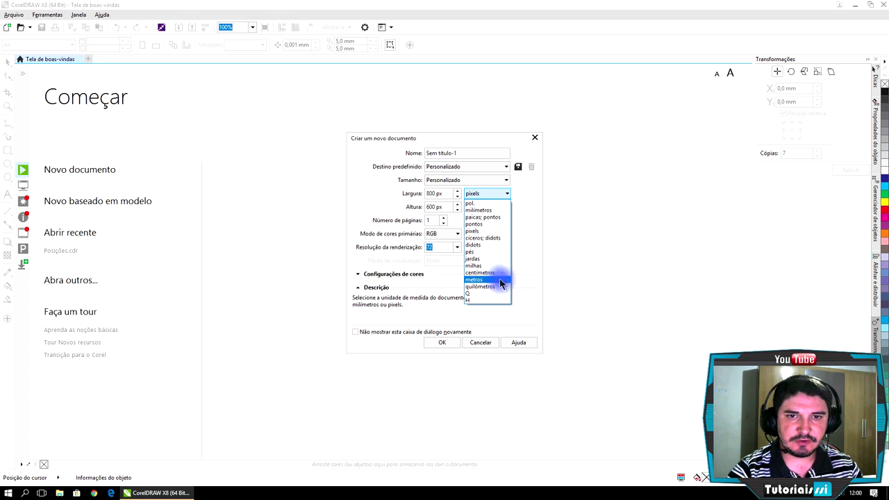
{"action": "left_click", "coordinate": [528, 261]}
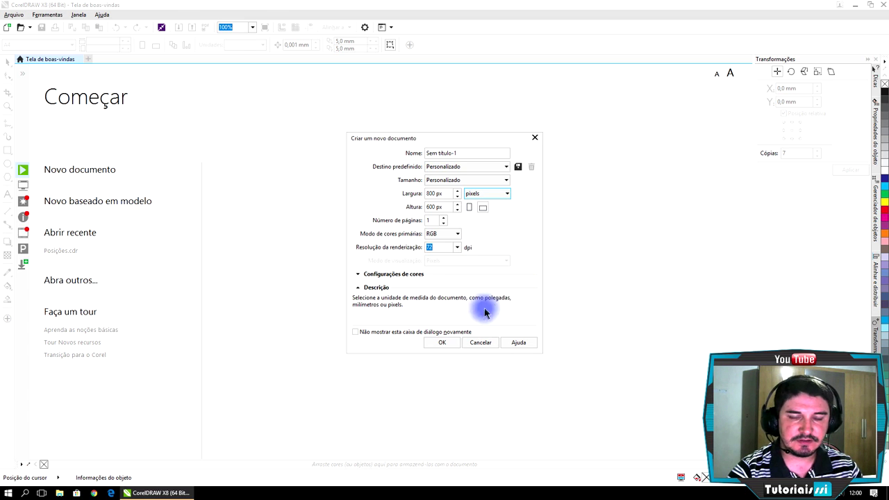
{"action": "left_click", "coordinate": [444, 343]}
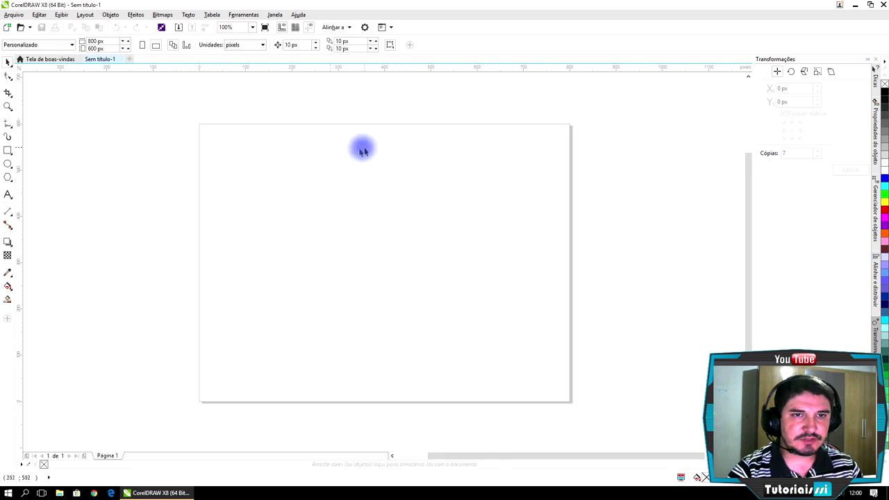
{"action": "left_click", "coordinate": [143, 44]}
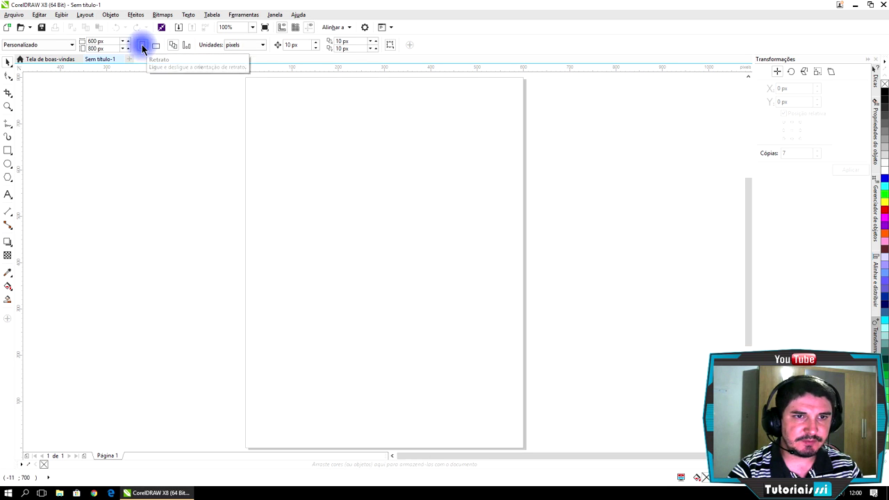
{"action": "left_click", "coordinate": [155, 44]}
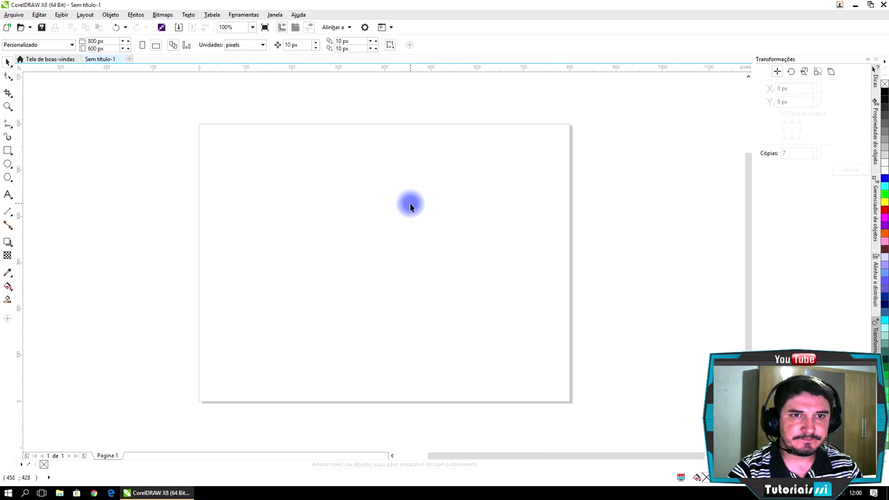
- Activate the Freehand tool and examine its outline width, start arrowhead, line style and end arrowhead options
{"action": "left_click", "coordinate": [8, 125]}
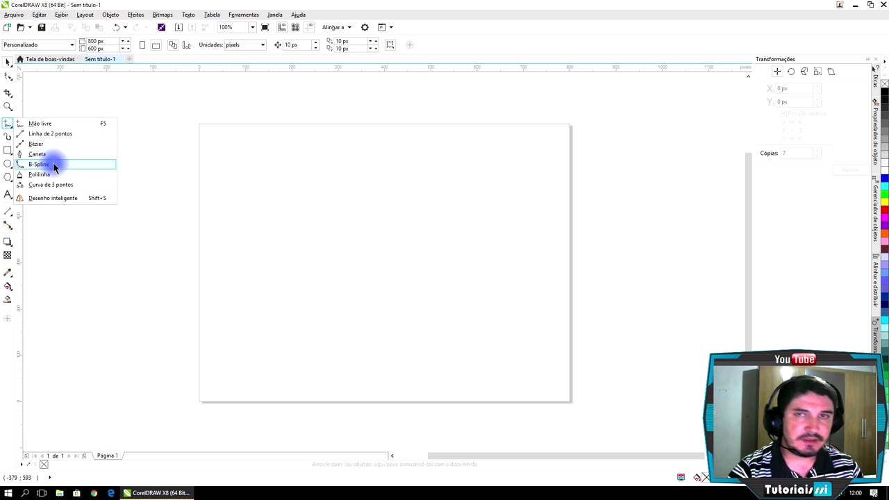
{"action": "left_click", "coordinate": [40, 124]}
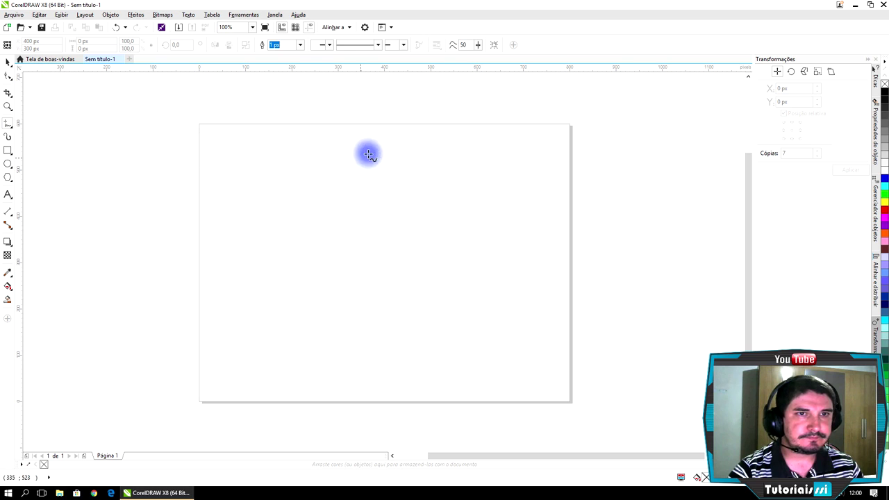
{"action": "left_click", "coordinate": [276, 45]}
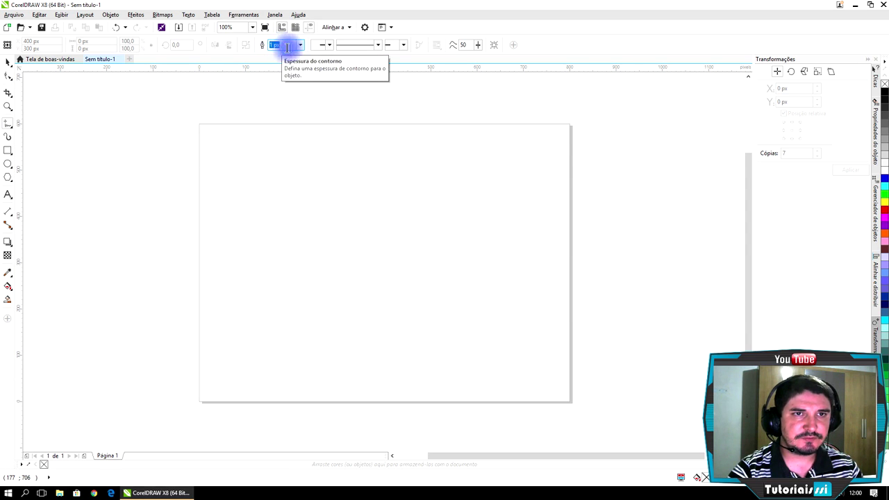
{"action": "left_click", "coordinate": [330, 45]}
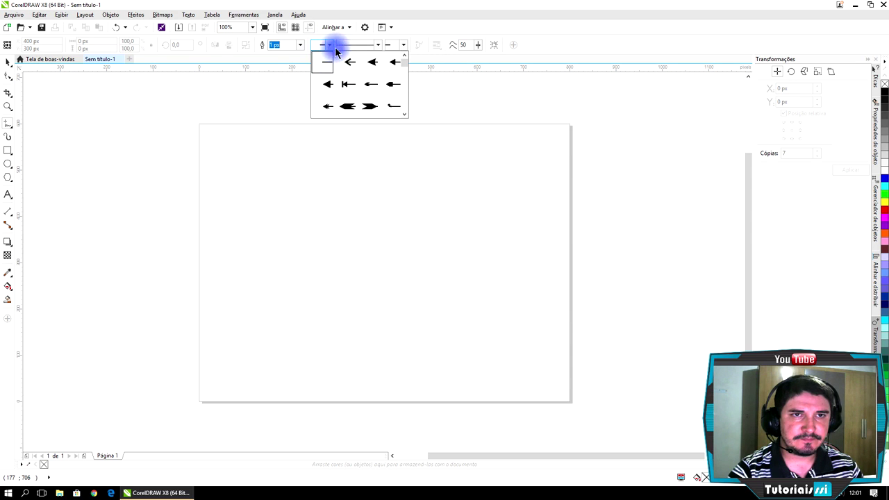
{"action": "left_click", "coordinate": [376, 44]}
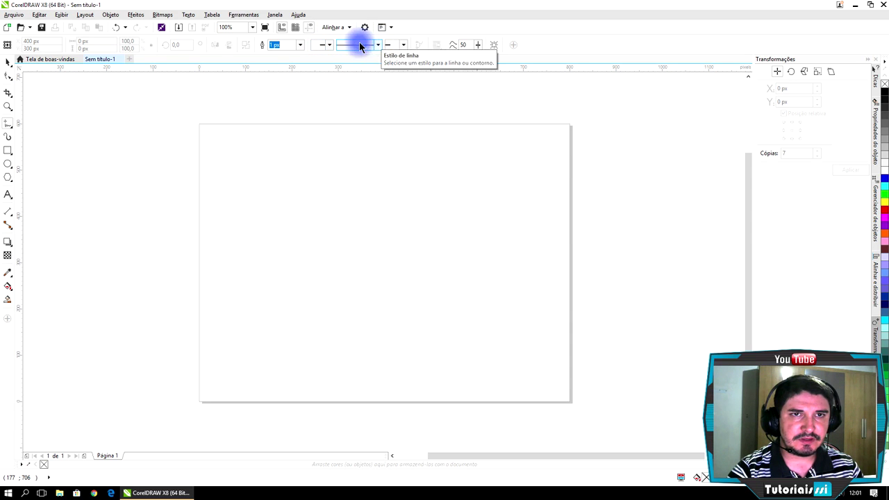
{"action": "left_click", "coordinate": [376, 44]}
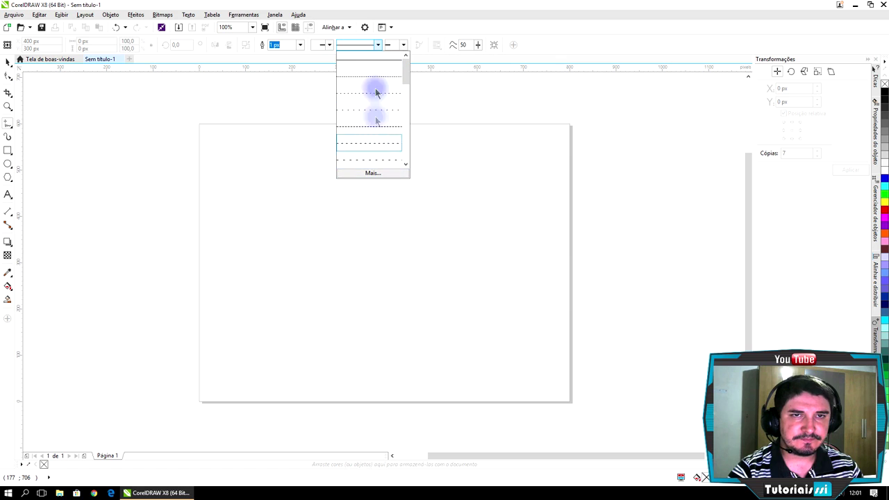
{"action": "left_click", "coordinate": [402, 44]}
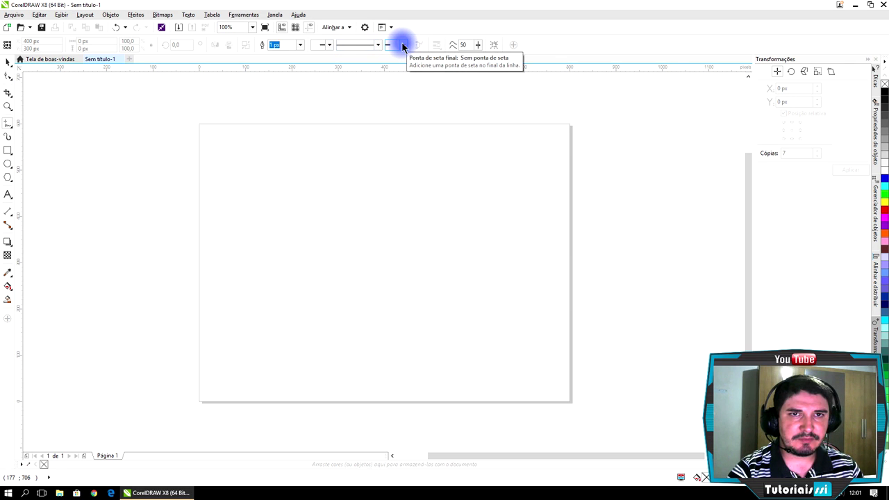
{"action": "left_click", "coordinate": [403, 45]}
{"action": "left_click", "coordinate": [403, 45]}
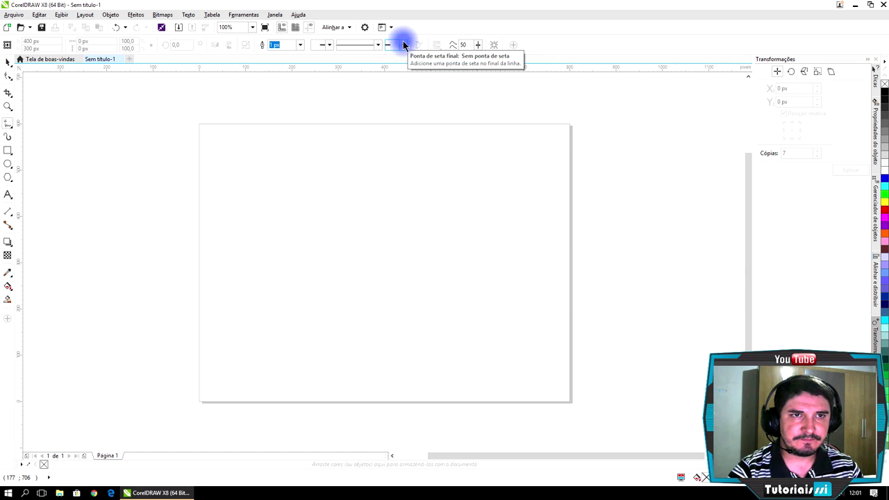
- Draw a test freehand curve about 547 × 165 px across the page and inspect its smoothness up close
{"action": "mouse_move", "coordinate": [247, 239]}
{"action": "left_mouse_down"}
{"action": "mouse_move", "coordinate": [468, 233]}
{"action": "mouse_move", "coordinate": [499, 211]}
{"action": "mouse_move", "coordinate": [497, 196]}
{"action": "mouse_move", "coordinate": [460, 174]}
{"action": "mouse_move", "coordinate": [392, 162]}
{"action": "left_mouse_up"}
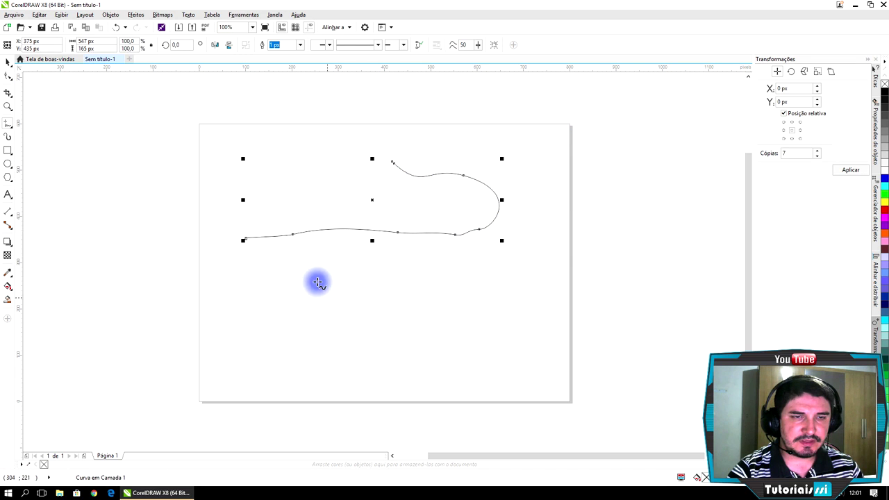
{"action": "scroll", "coordinate": [304, 240], "scroll_direction": "up", "scroll_amount": 2}
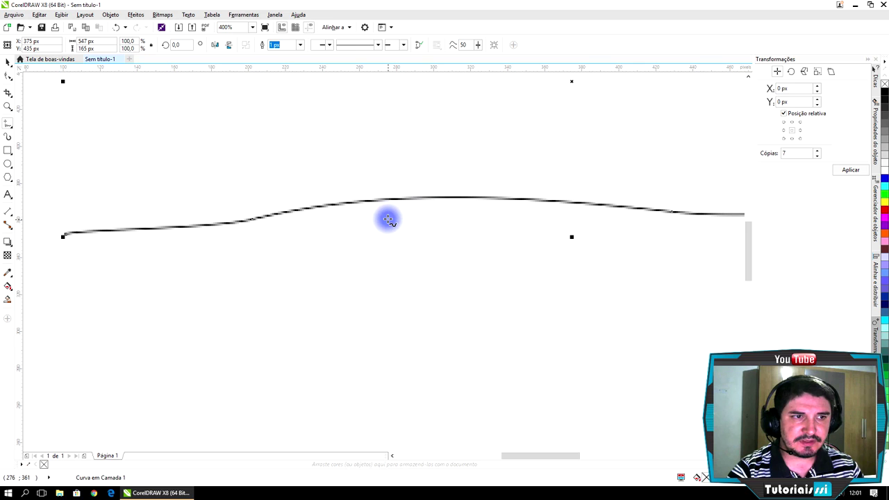
{"action": "scroll", "coordinate": [388, 211], "scroll_direction": "down", "scroll_amount": 2}
{"action": "scroll", "coordinate": [356, 223], "scroll_direction": "up", "scroll_amount": 1}
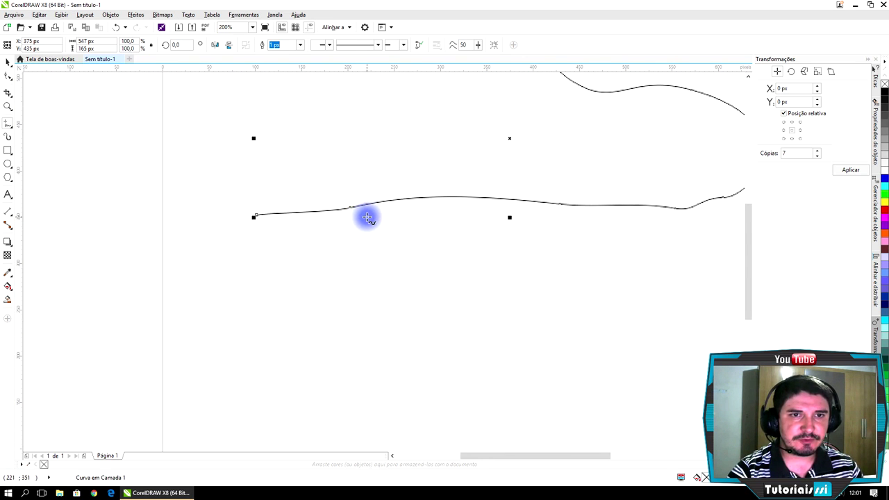
{"action": "scroll", "coordinate": [366, 217], "scroll_direction": "down", "scroll_amount": 2}
{"action": "scroll", "coordinate": [412, 213], "scroll_direction": "up", "scroll_amount": 1}
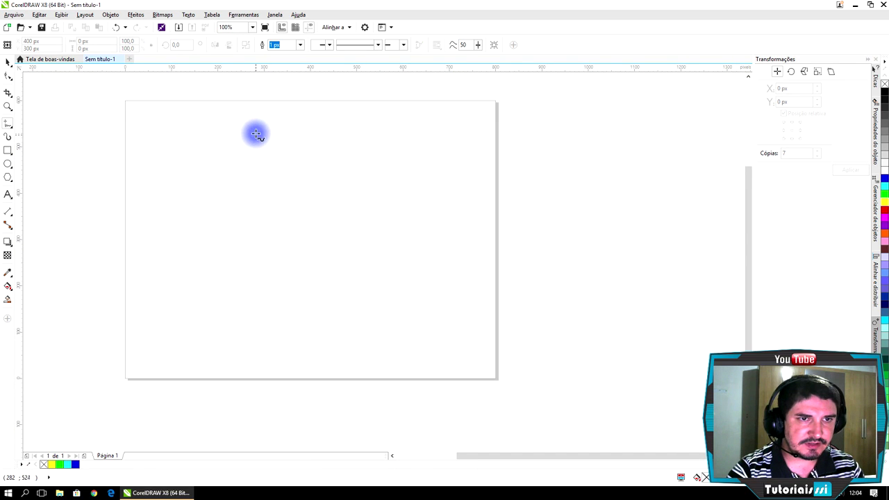
- Draw a freehand outline of a head in profile, about 503 × 576 px, ending back at the forehead starting point
{"action": "mouse_move", "coordinate": [264, 123]}
{"action": "left_mouse_down"}
{"action": "mouse_move", "coordinate": [235, 130]}
{"action": "mouse_move", "coordinate": [216, 172]}
{"action": "left_mouse_up"}
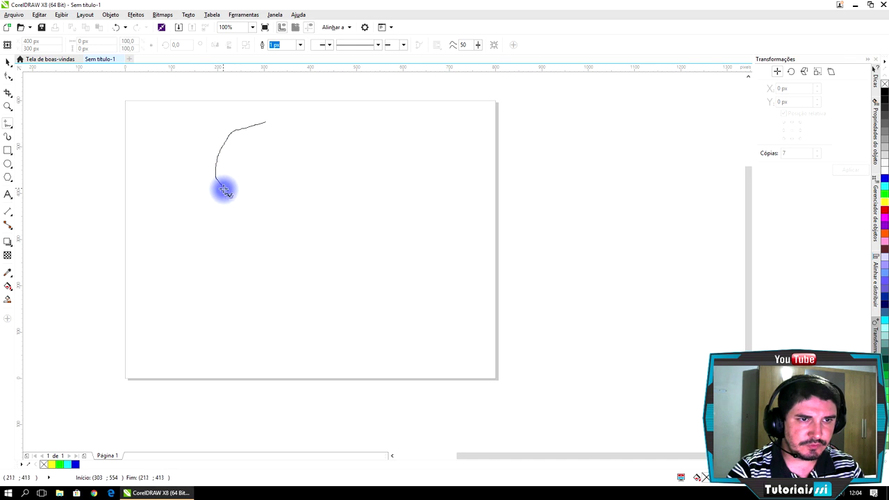
{"action": "mouse_move", "coordinate": [222, 211]}
{"action": "left_mouse_down"}
{"action": "mouse_move", "coordinate": [186, 250]}
{"action": "mouse_move", "coordinate": [221, 291]}
{"action": "left_mouse_up"}
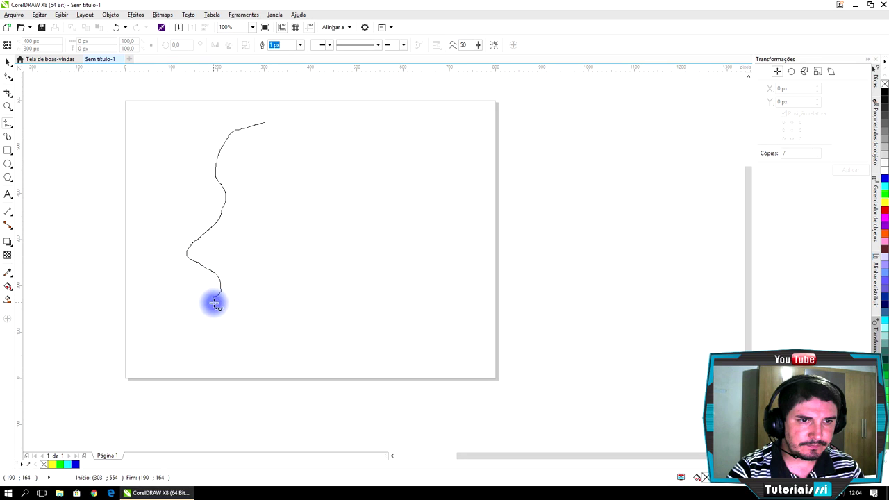
{"action": "mouse_move", "coordinate": [219, 307]}
{"action": "left_mouse_down"}
{"action": "mouse_move", "coordinate": [250, 308]}
{"action": "mouse_move", "coordinate": [216, 308]}
{"action": "mouse_move", "coordinate": [202, 356]}
{"action": "mouse_move", "coordinate": [294, 371]}
{"action": "mouse_move", "coordinate": [326, 368]}
{"action": "mouse_move", "coordinate": [358, 349]}
{"action": "mouse_move", "coordinate": [376, 269]}
{"action": "mouse_move", "coordinate": [419, 173]}
{"action": "mouse_move", "coordinate": [403, 121]}
{"action": "mouse_move", "coordinate": [361, 104]}
{"action": "mouse_move", "coordinate": [310, 103]}
{"action": "mouse_move", "coordinate": [276, 116]}
{"action": "left_mouse_up"}
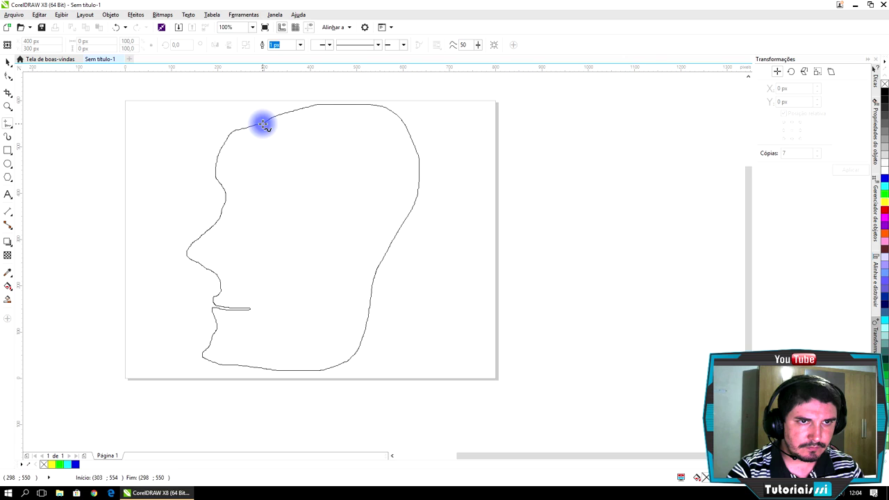
{"action": "left_click_drag", "start_coordinate": [262, 123], "coordinate": [264, 122]}
- Try to fill the head outline with yellow and blue, leaving the document defaults unchanged, and show the Object Manager
{"action": "left_click", "coordinate": [10, 66]}
{"action": "left_click", "coordinate": [123, 143]}
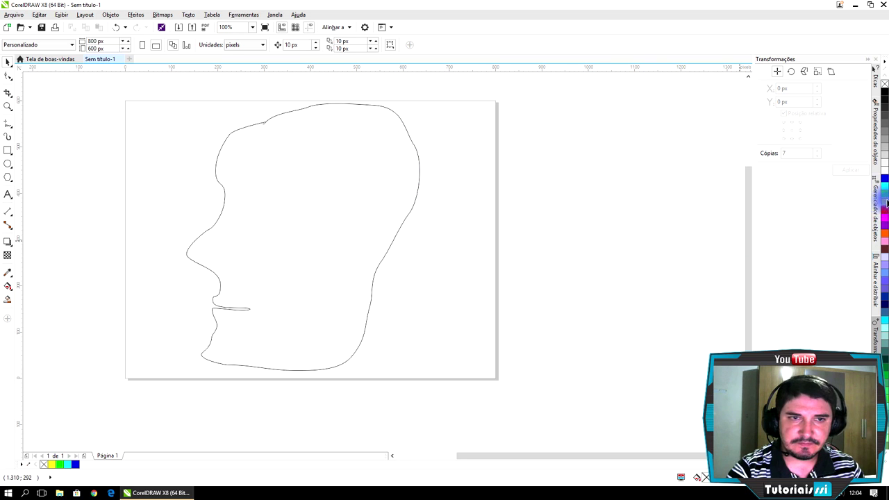
{"action": "left_click", "coordinate": [886, 202]}
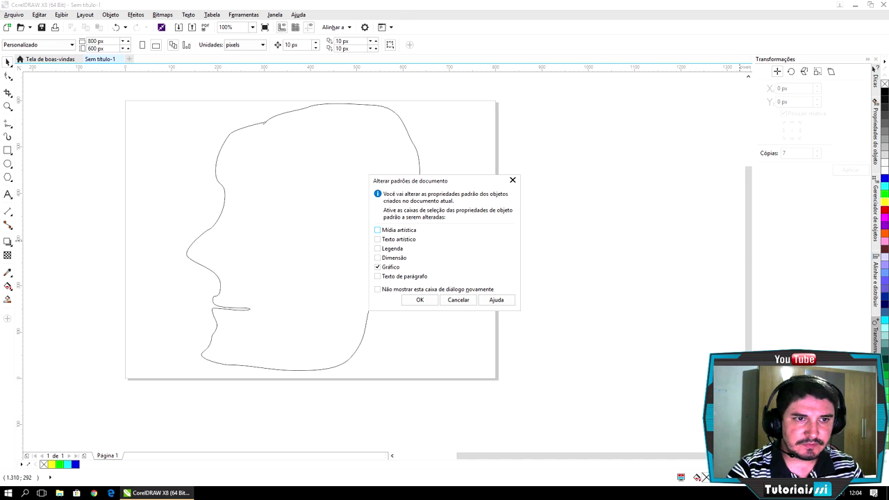
{"action": "left_click", "coordinate": [458, 300]}
{"action": "left_click", "coordinate": [421, 203]}
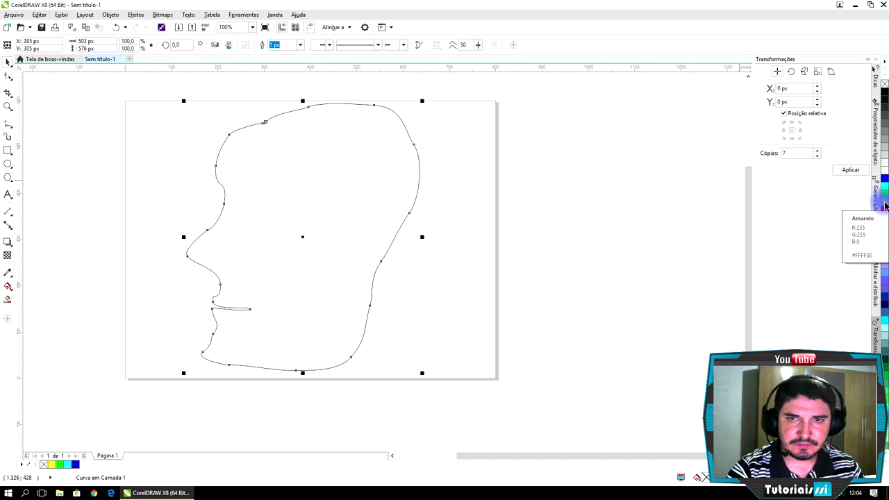
{"action": "left_click", "coordinate": [877, 190]}
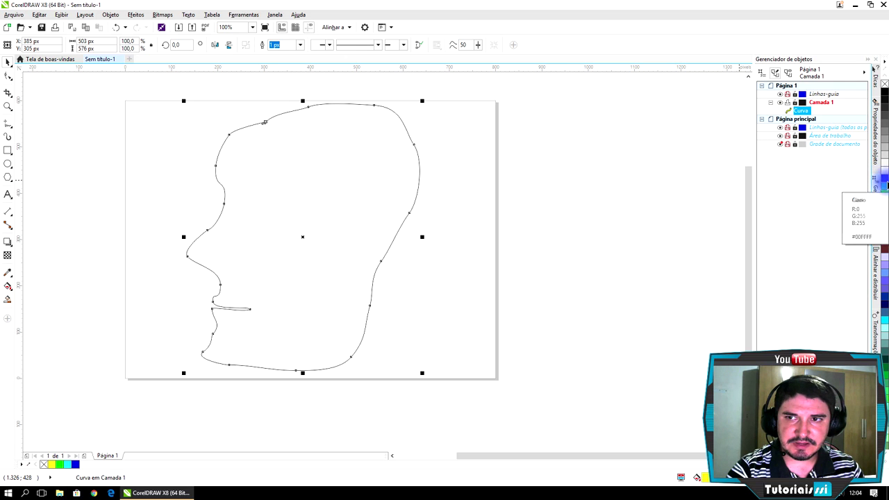
{"action": "left_click", "coordinate": [324, 146]}
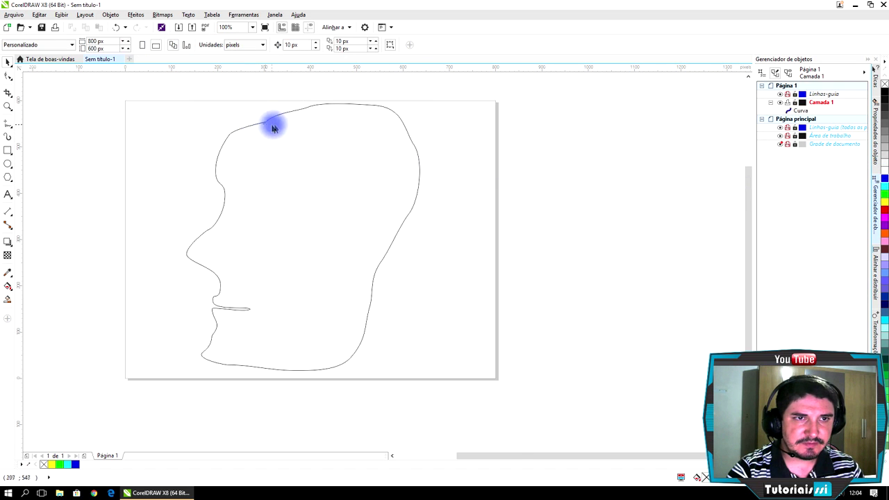
- Close the head curve with the Shape tool by joining its two open end nodes at the forehead
{"action": "scroll", "coordinate": [270, 124], "scroll_direction": "up", "scroll_amount": 3}
{"action": "scroll", "coordinate": [246, 123], "scroll_direction": "down", "scroll_amount": 3}
{"action": "scroll", "coordinate": [246, 121], "scroll_direction": "up", "scroll_amount": 2}
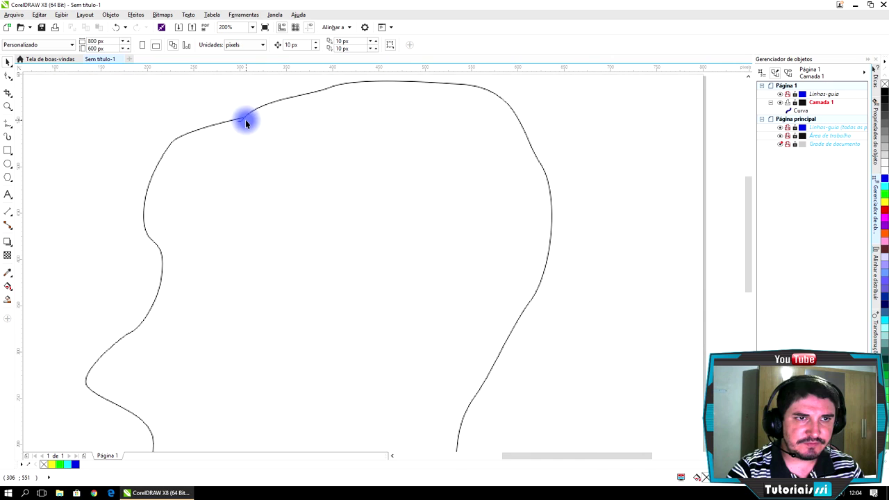
{"action": "left_click", "coordinate": [7, 76]}
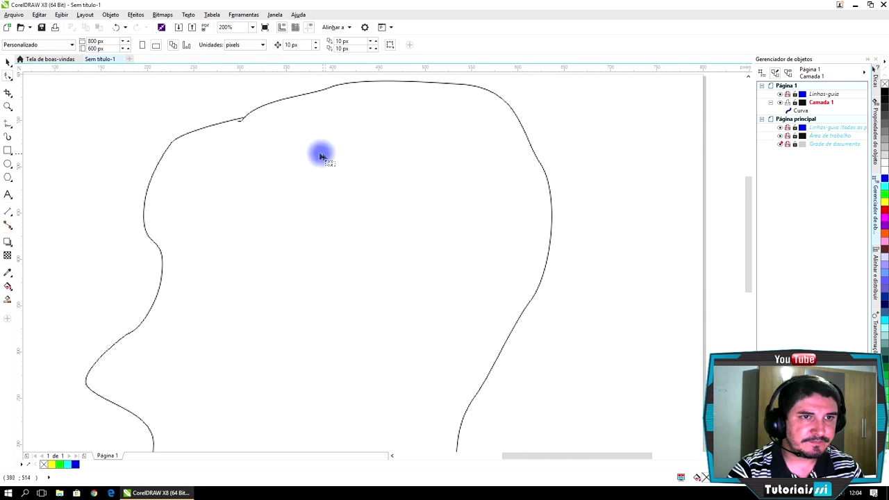
{"action": "left_click", "coordinate": [238, 121]}
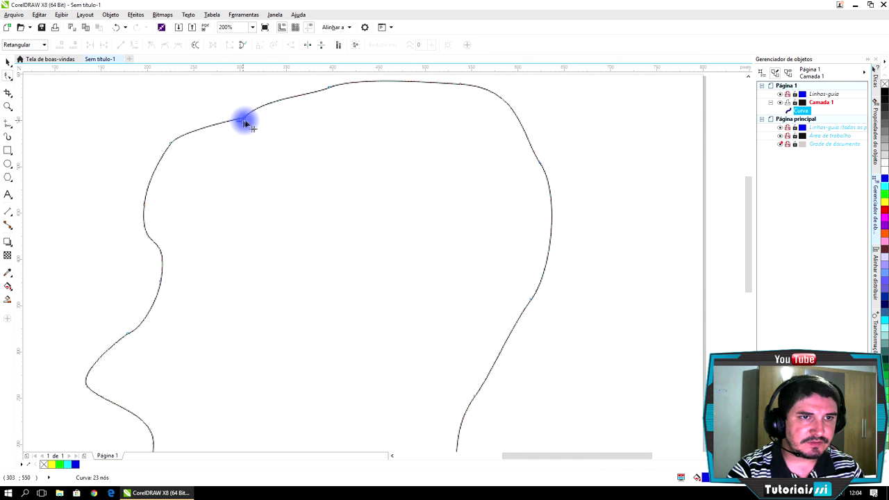
{"action": "mouse_move", "coordinate": [243, 123]}
{"action": "left_mouse_down"}
{"action": "mouse_move", "coordinate": [272, 102]}
{"action": "mouse_move", "coordinate": [252, 117]}
{"action": "mouse_move", "coordinate": [264, 128]}
{"action": "mouse_move", "coordinate": [256, 132]}
{"action": "mouse_move", "coordinate": [225, 129]}
{"action": "mouse_move", "coordinate": [235, 123]}
{"action": "left_mouse_up"}
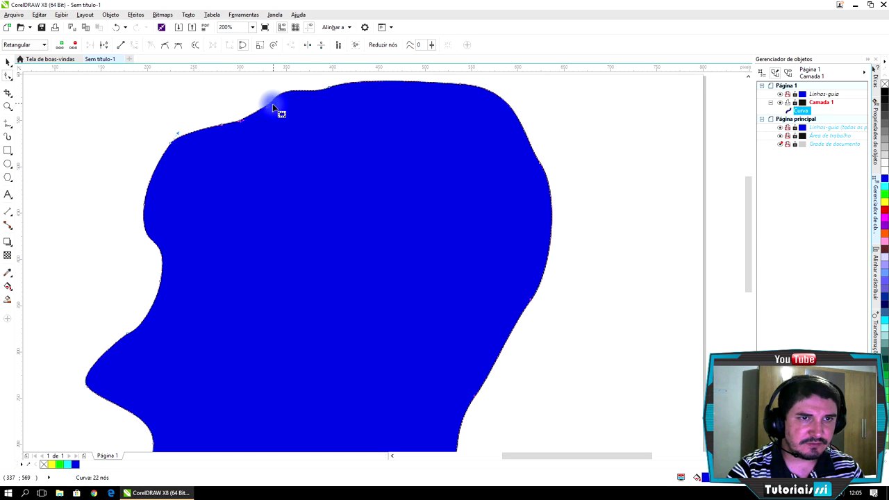
- Smooth the upper forehead and crown of the head outline by adjusting the nodes and their curve handles
{"action": "left_click_drag", "start_coordinate": [261, 106], "coordinate": [297, 100]}
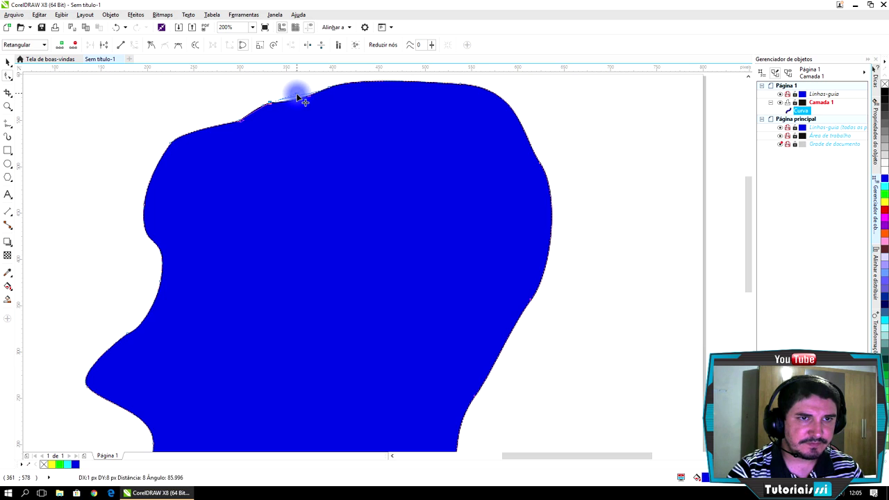
{"action": "left_click", "coordinate": [328, 97]}
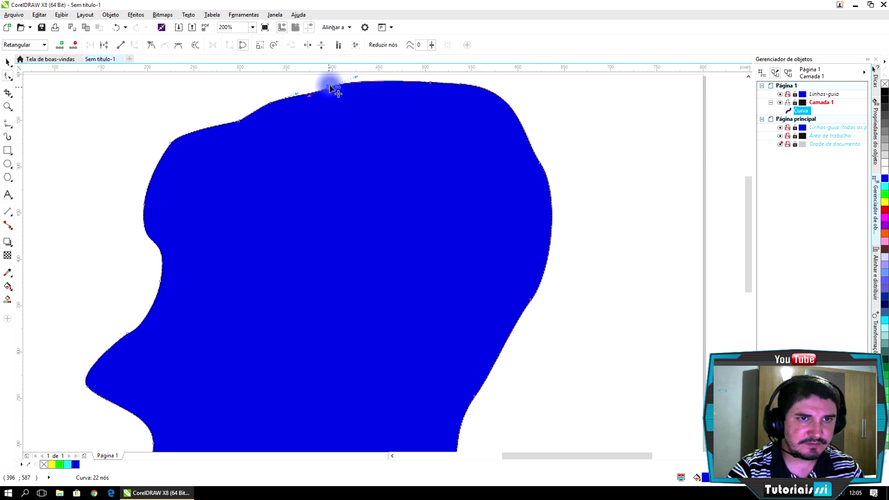
{"action": "left_click", "coordinate": [310, 101]}
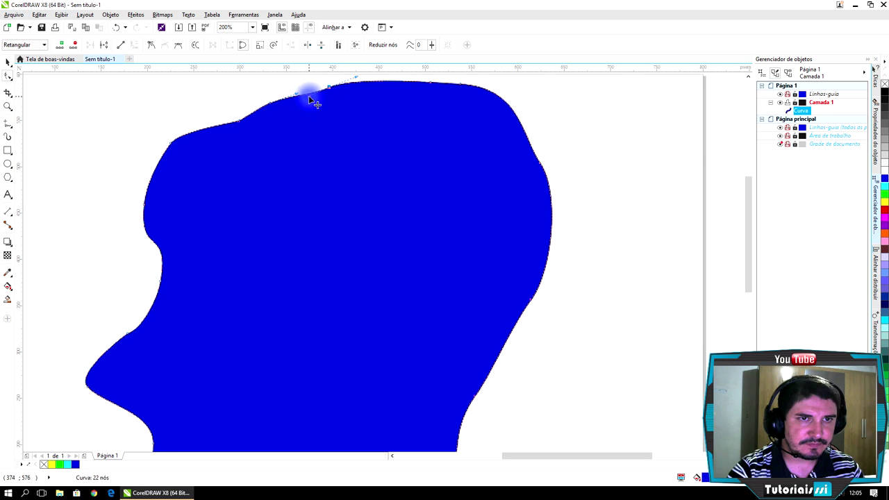
{"action": "left_click_drag", "start_coordinate": [308, 97], "coordinate": [305, 92]}
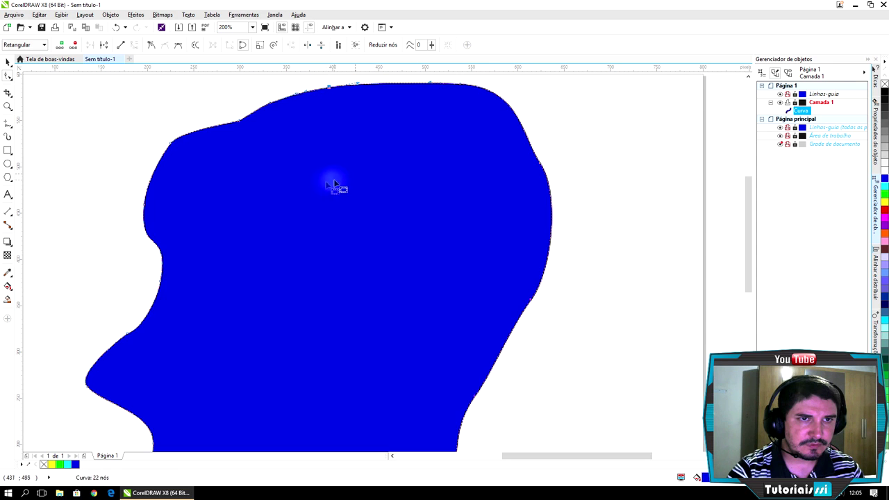
{"action": "scroll", "coordinate": [333, 188], "scroll_direction": "down", "scroll_amount": 2}
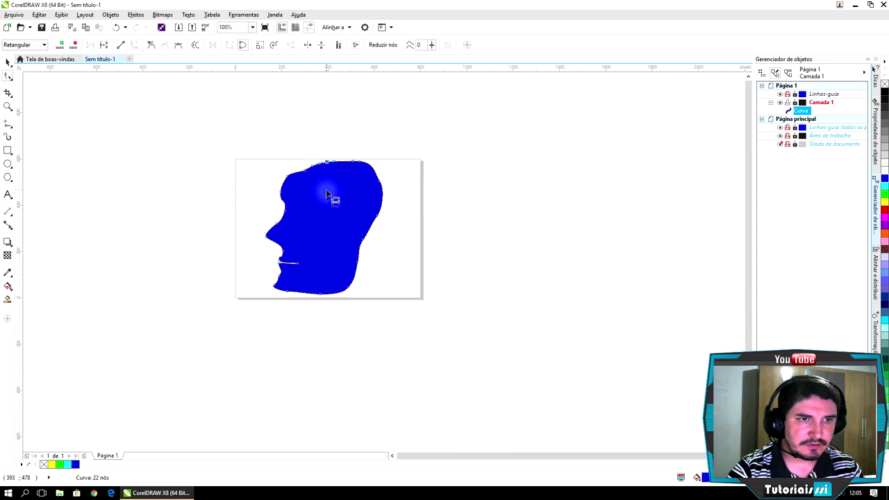
- Move the blue head shape slightly up and towards the middle of the page
{"action": "left_click", "coordinate": [9, 66]}
{"action": "left_click", "coordinate": [125, 153]}
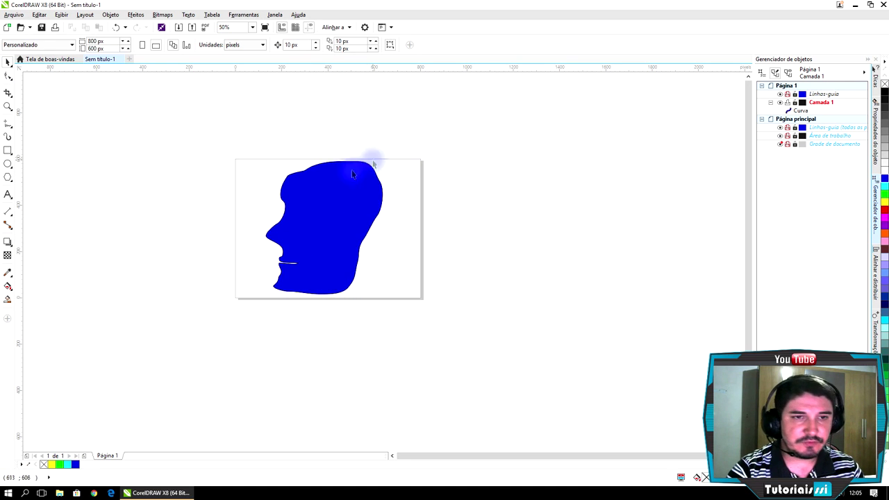
{"action": "mouse_move", "coordinate": [327, 203]}
{"action": "left_mouse_down"}
{"action": "mouse_move", "coordinate": [512, 209]}
{"action": "mouse_move", "coordinate": [341, 214]}
{"action": "mouse_move", "coordinate": [337, 200]}
{"action": "left_mouse_up"}
{"action": "left_click", "coordinate": [201, 204]}
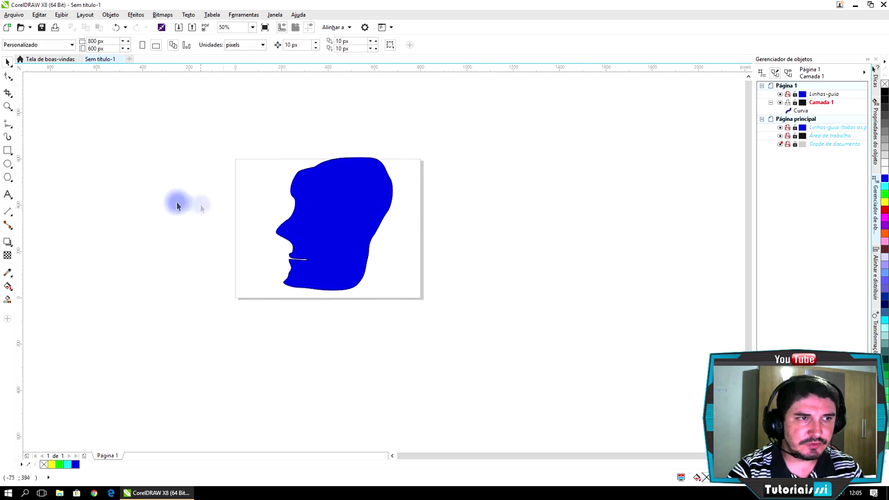
- Draw a closed freehand eye about 151 × 50 px on the face, leaving the document defaults unchanged, and fill it with black
{"action": "left_click", "coordinate": [12, 125]}
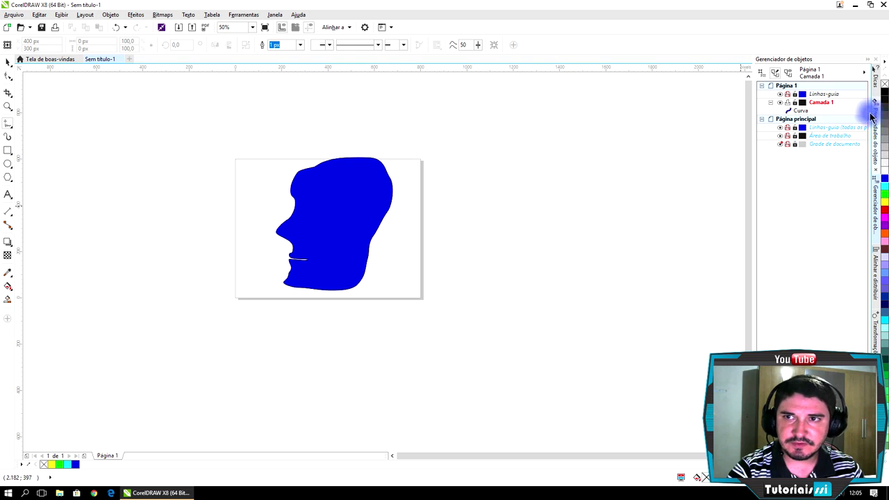
{"action": "left_click", "coordinate": [885, 84]}
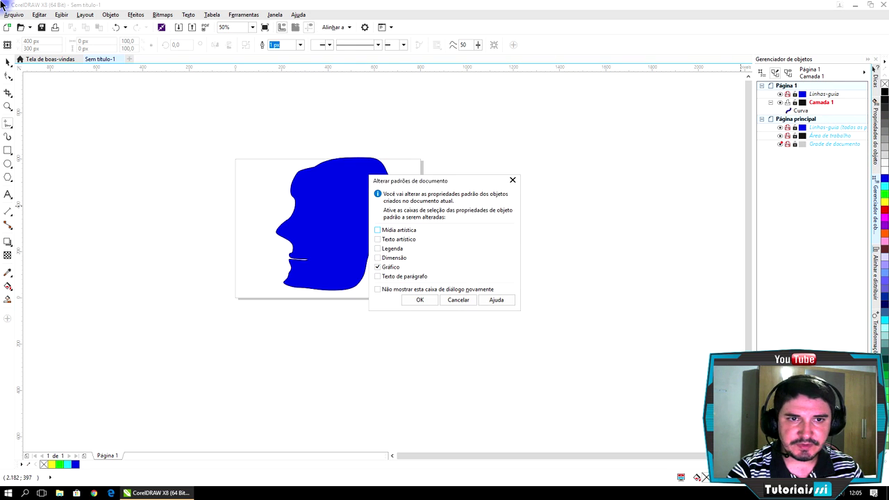
{"action": "left_click", "coordinate": [458, 299]}
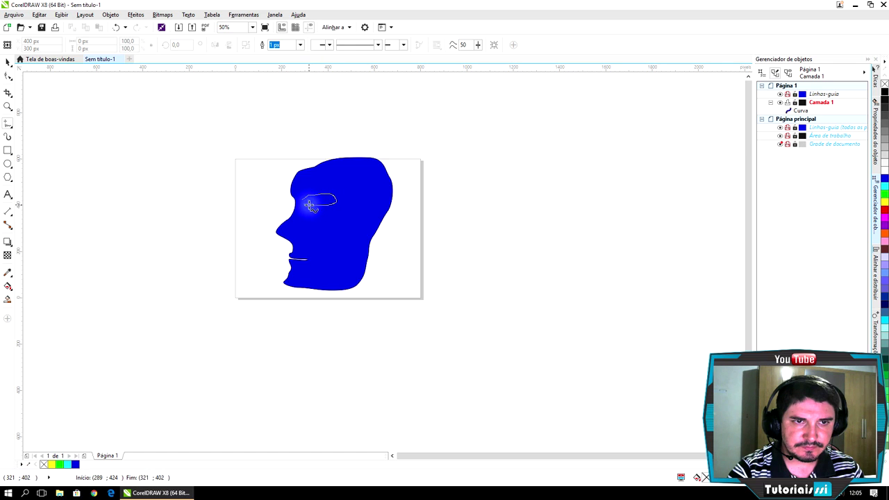
{"action": "left_click", "coordinate": [303, 200]}
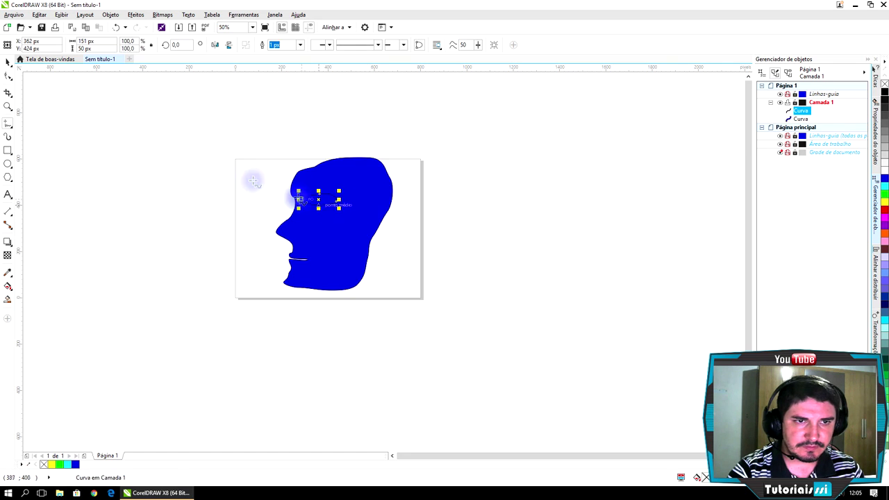
{"action": "left_click", "coordinate": [8, 63]}
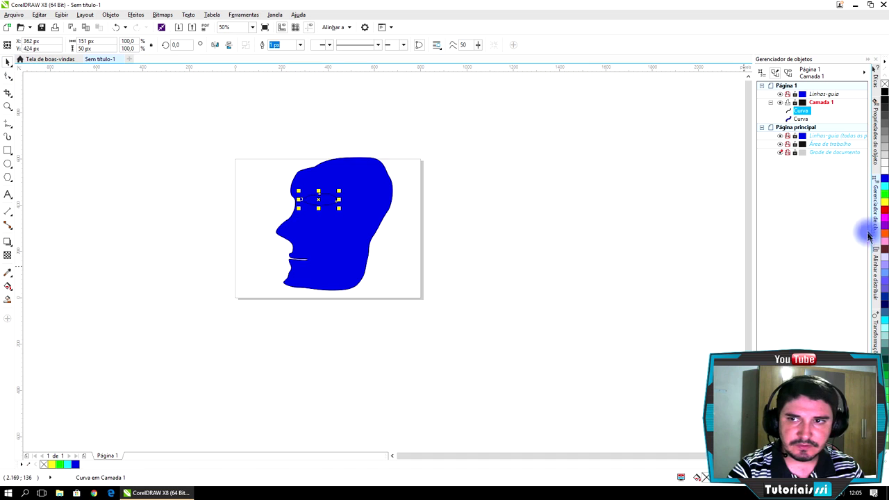
{"action": "left_click", "coordinate": [885, 93]}
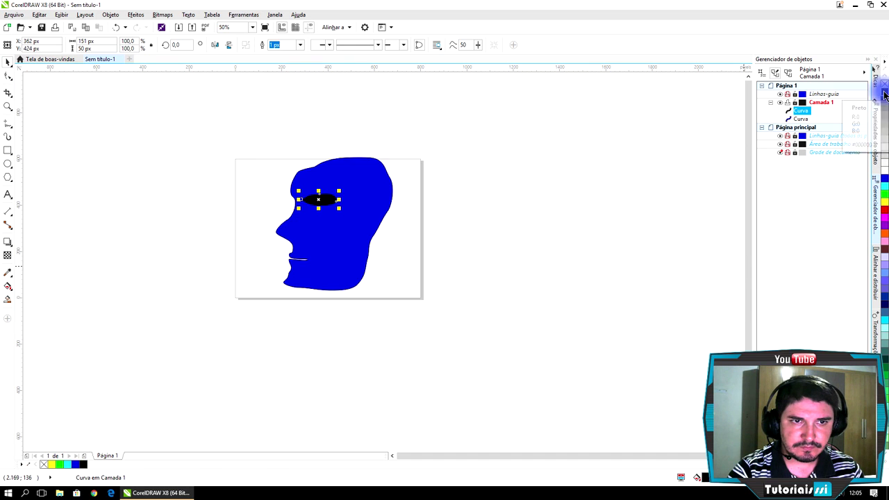
{"action": "scroll", "coordinate": [317, 201], "scroll_direction": "up", "scroll_amount": 4}
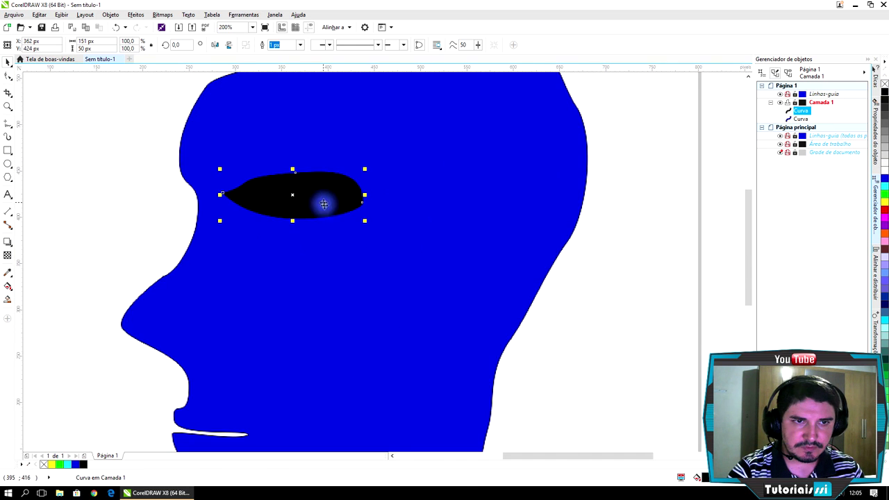
{"action": "left_click", "coordinate": [568, 255]}
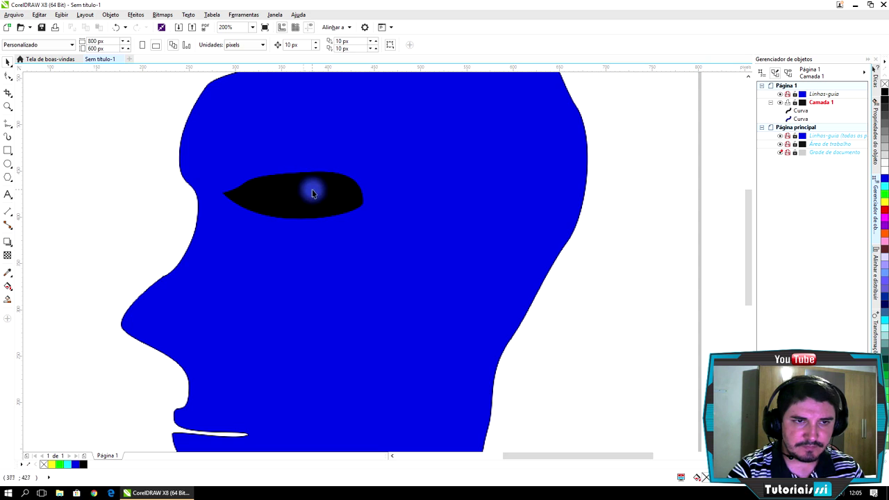
- Shift the eye slightly down towards the nose and fill the head shape with green
{"action": "scroll", "coordinate": [300, 207], "scroll_direction": "down", "scroll_amount": 2}
{"action": "left_click_drag", "start_coordinate": [312, 210], "coordinate": [303, 218]}
{"action": "left_click", "coordinate": [370, 214]}
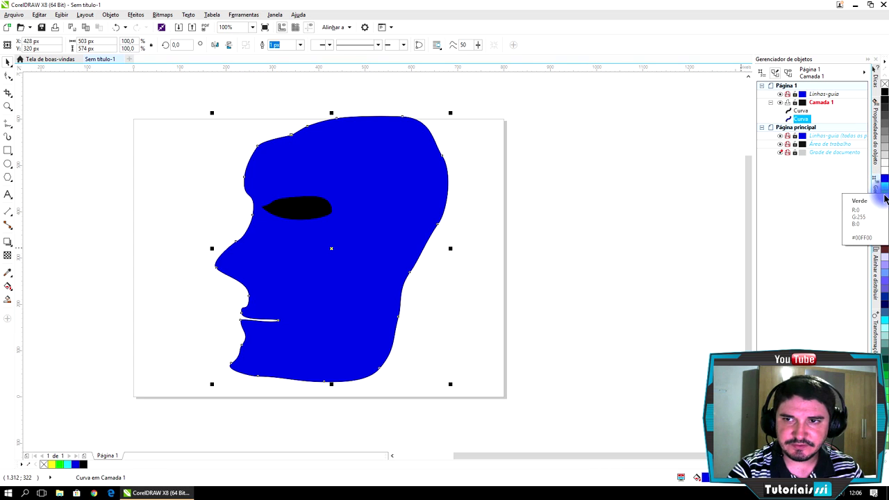
{"action": "left_click", "coordinate": [885, 199]}
{"action": "left_click", "coordinate": [585, 223]}
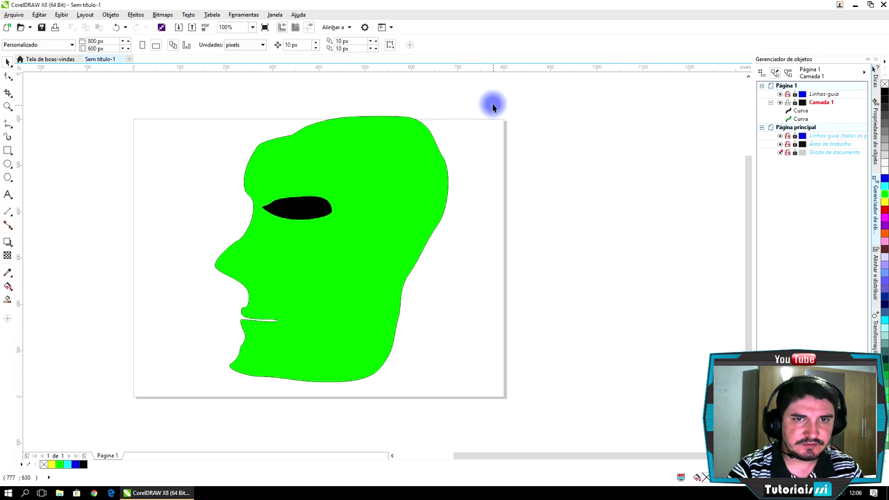
- Scale the head and eye down together and park them outside the page, beside its upper right corner
{"action": "left_click_drag", "start_coordinate": [504, 100], "coordinate": [221, 434]}
{"action": "left_click_drag", "start_coordinate": [211, 385], "coordinate": [407, 199]}
{"action": "left_click_drag", "start_coordinate": [415, 168], "coordinate": [602, 161]}
{"action": "left_click", "coordinate": [594, 257]}
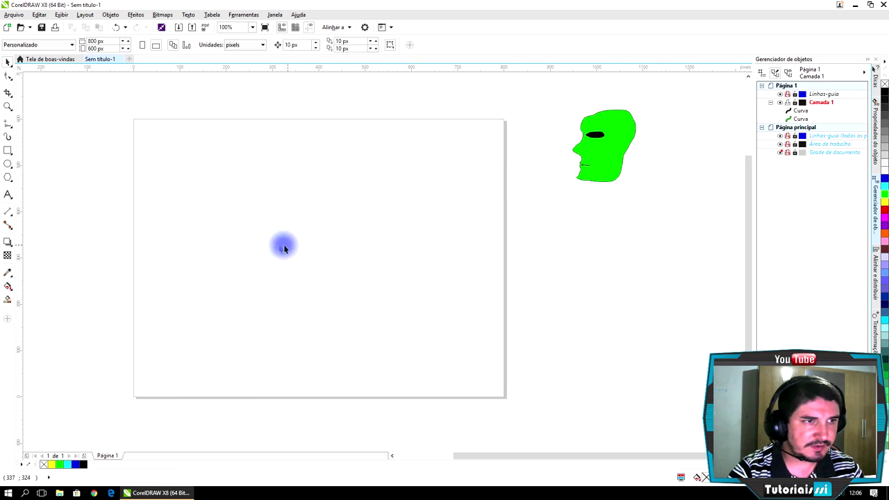
- Draw a house's front wall about 239 × 316 px and its adjoining side wall about 400 × 316 px with freehand curves
{"action": "left_click", "coordinate": [5, 128]}
{"action": "mouse_move", "coordinate": [182, 242]}
{"action": "left_mouse_down"}
{"action": "mouse_move", "coordinate": [180, 356]}
{"action": "mouse_move", "coordinate": [279, 369]}
{"action": "mouse_move", "coordinate": [289, 308]}
{"action": "mouse_move", "coordinate": [285, 227]}
{"action": "mouse_move", "coordinate": [211, 226]}
{"action": "left_mouse_up"}
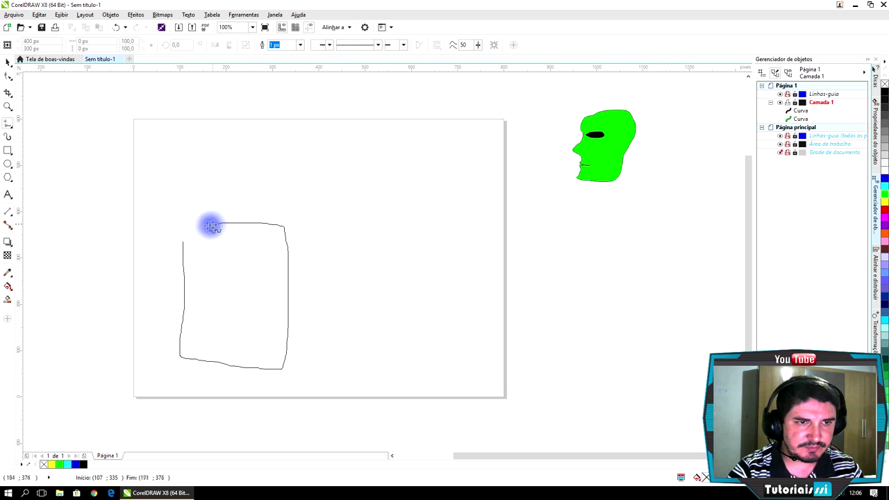
{"action": "left_click_drag", "start_coordinate": [183, 254], "coordinate": [184, 256]}
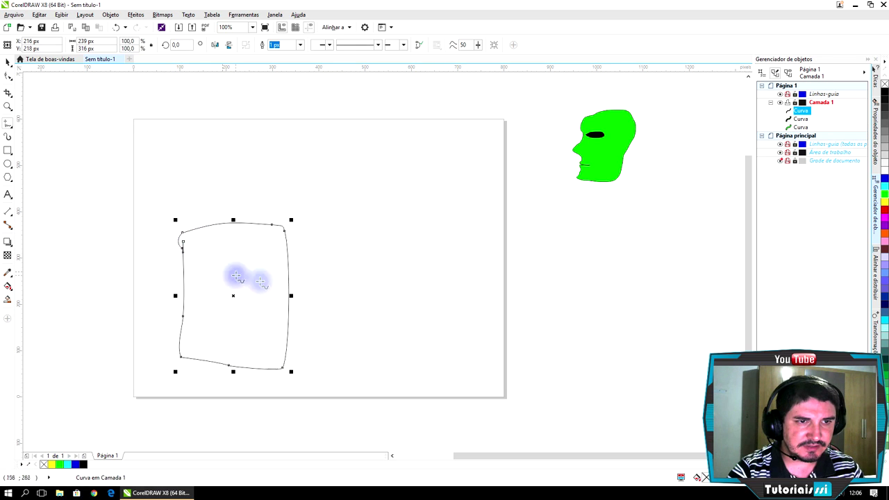
{"action": "left_click", "coordinate": [284, 226]}
{"action": "mouse_move", "coordinate": [387, 228]}
{"action": "left_mouse_down"}
{"action": "mouse_move", "coordinate": [461, 258]}
{"action": "mouse_move", "coordinate": [425, 370]}
{"action": "mouse_move", "coordinate": [277, 370]}
{"action": "left_mouse_up"}
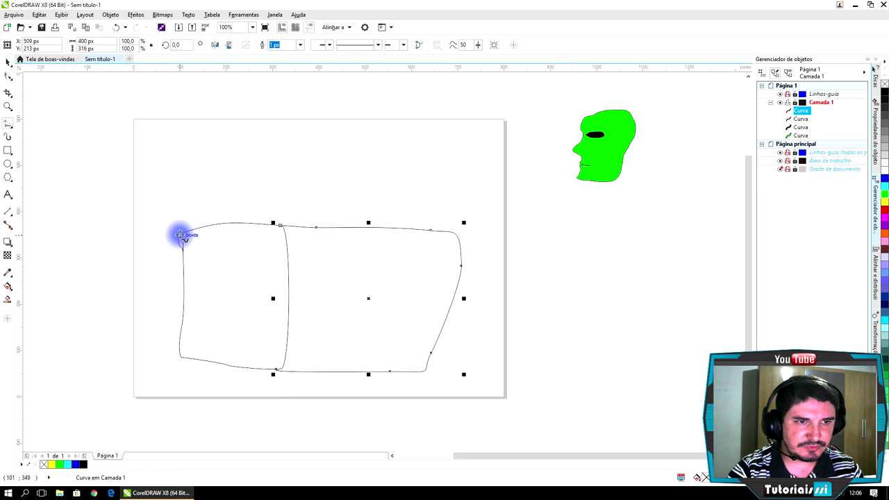
- Add a freehand gable above the house's front wall and a roof about 401 × 236 px above the side wall
{"action": "mouse_move", "coordinate": [180, 234]}
{"action": "left_mouse_down"}
{"action": "mouse_move", "coordinate": [247, 126]}
{"action": "mouse_move", "coordinate": [255, 176]}
{"action": "mouse_move", "coordinate": [284, 231]}
{"action": "left_mouse_up"}
{"action": "left_click", "coordinate": [284, 226]}
{"action": "mouse_move", "coordinate": [284, 127]}
{"action": "left_mouse_down"}
{"action": "mouse_move", "coordinate": [243, 122]}
{"action": "mouse_move", "coordinate": [244, 129]}
{"action": "mouse_move", "coordinate": [452, 145]}
{"action": "mouse_move", "coordinate": [466, 172]}
{"action": "mouse_move", "coordinate": [453, 235]}
{"action": "left_mouse_up"}
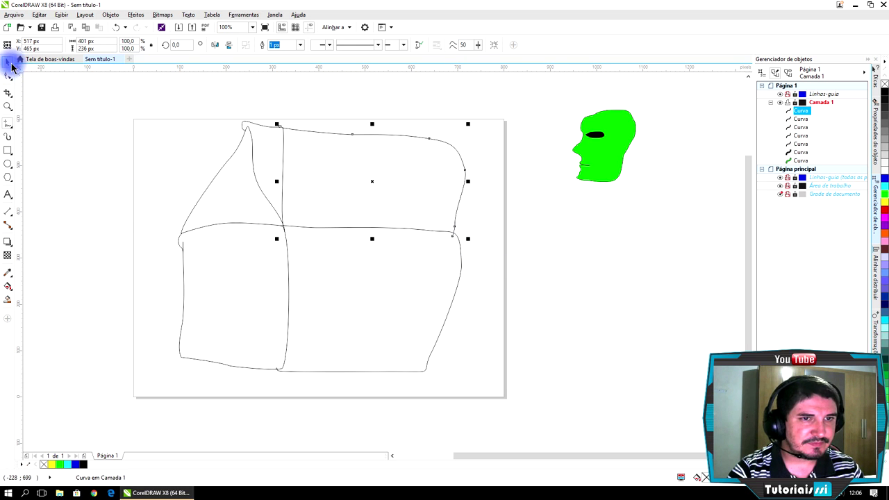
- Scale all the house curves down to about 144 × 126 px and park them outside the page below the head
{"action": "left_click", "coordinate": [113, 134]}
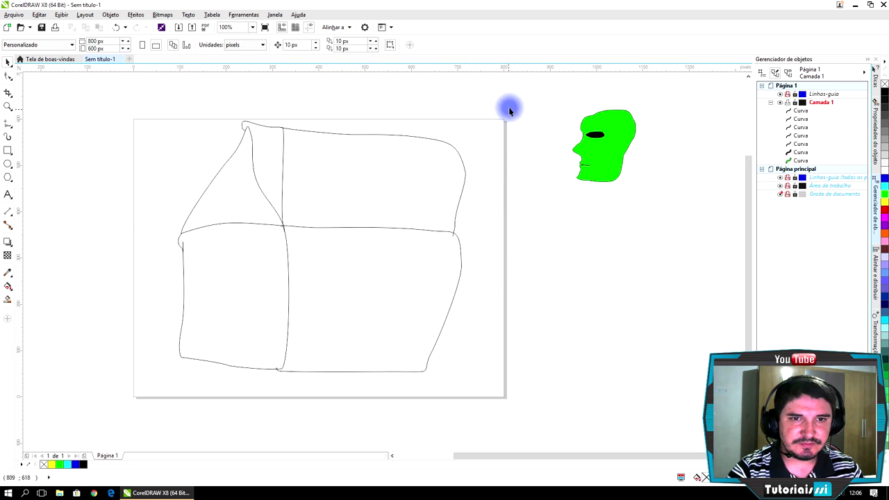
{"action": "left_click_drag", "start_coordinate": [465, 312], "coordinate": [592, 243]}
{"action": "left_click", "coordinate": [451, 244]}
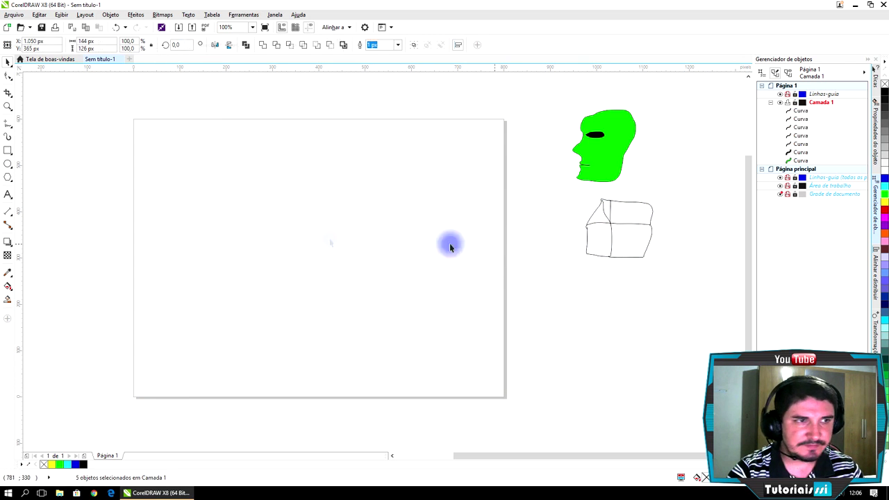
- Set the Freehand tool's starting arrowhead to Ponta de seta 9 as the default for graphic objects
{"action": "left_click", "coordinate": [6, 127]}
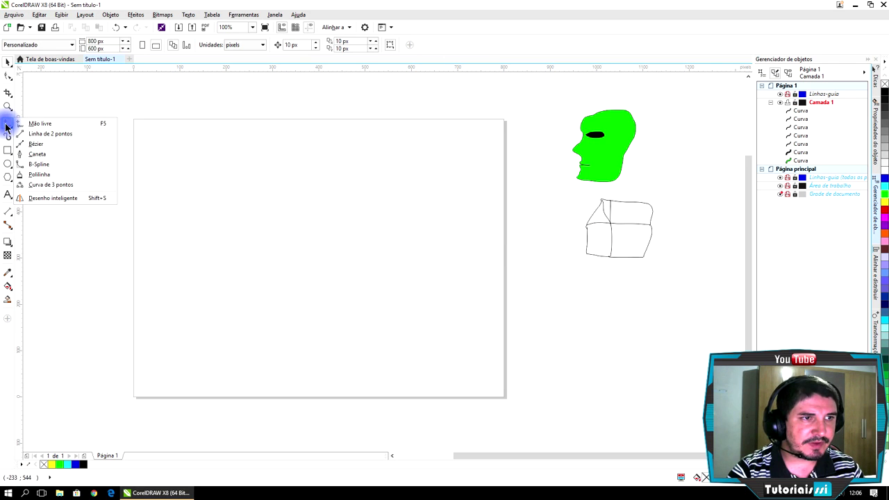
{"action": "left_click", "coordinate": [41, 123]}
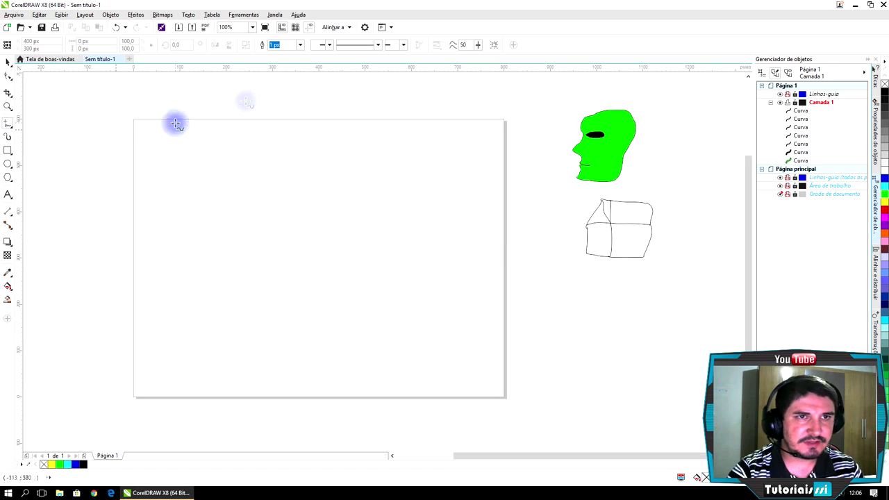
{"action": "left_click", "coordinate": [328, 44]}
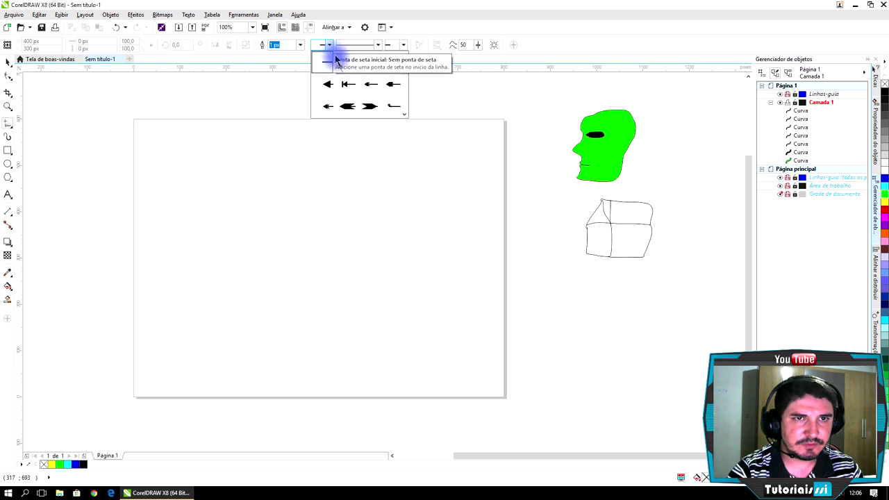
{"action": "left_click", "coordinate": [348, 107]}
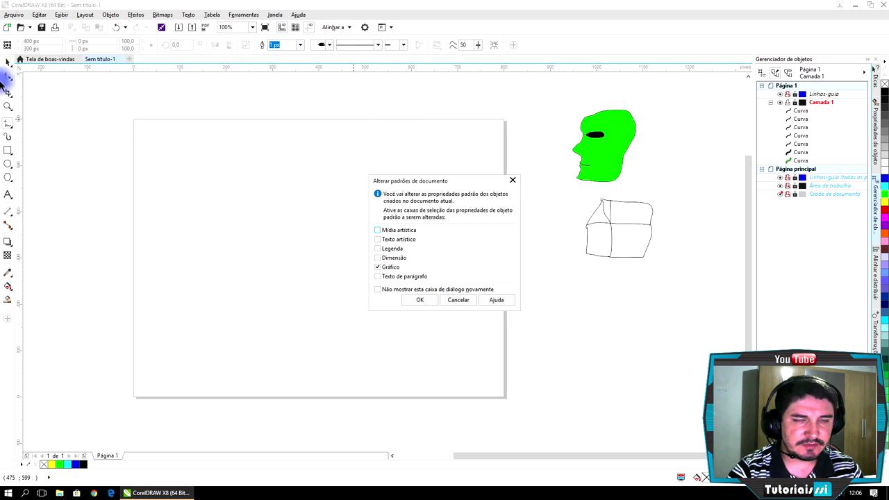
{"action": "left_click", "coordinate": [423, 300]}
- Draw two freehand test lines with the starting arrowhead, about 285 px and 71 px long, and delete both
{"action": "left_click_drag", "start_coordinate": [364, 223], "coordinate": [227, 230]}
{"action": "mouse_move", "coordinate": [328, 276]}
{"action": "left_mouse_down"}
{"action": "mouse_move", "coordinate": [364, 242]}
{"action": "mouse_move", "coordinate": [362, 281]}
{"action": "left_mouse_up"}
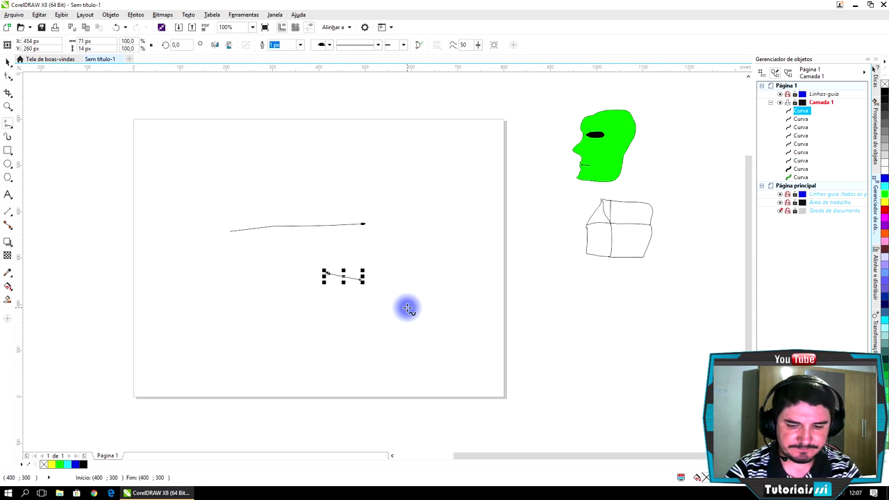
{"action": "key", "text": "Delete"}
{"action": "scroll", "coordinate": [359, 236], "scroll_direction": "up", "scroll_amount": 2}
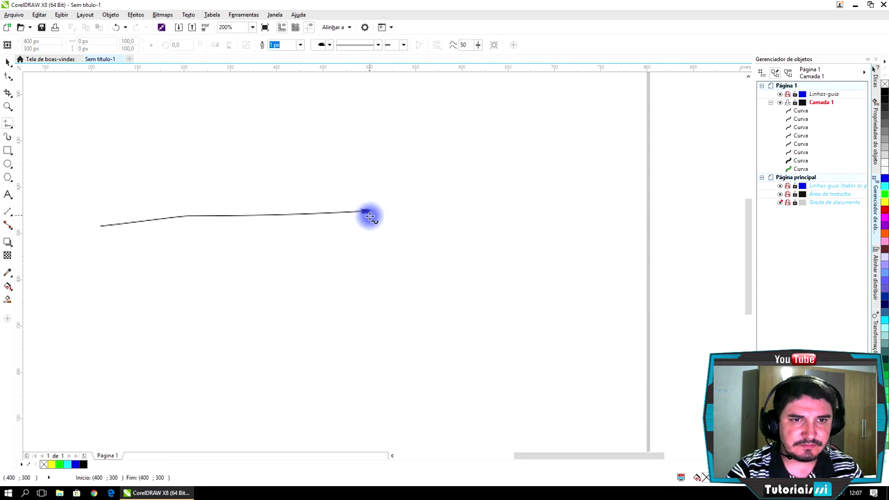
{"action": "scroll", "coordinate": [362, 214], "scroll_direction": "down", "scroll_amount": 2}
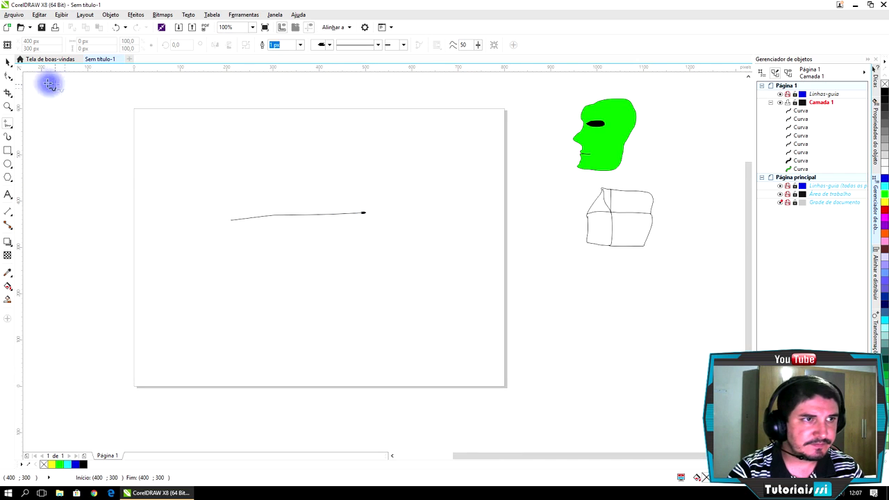
{"action": "left_click", "coordinate": [8, 62]}
{"action": "left_click", "coordinate": [336, 216]}
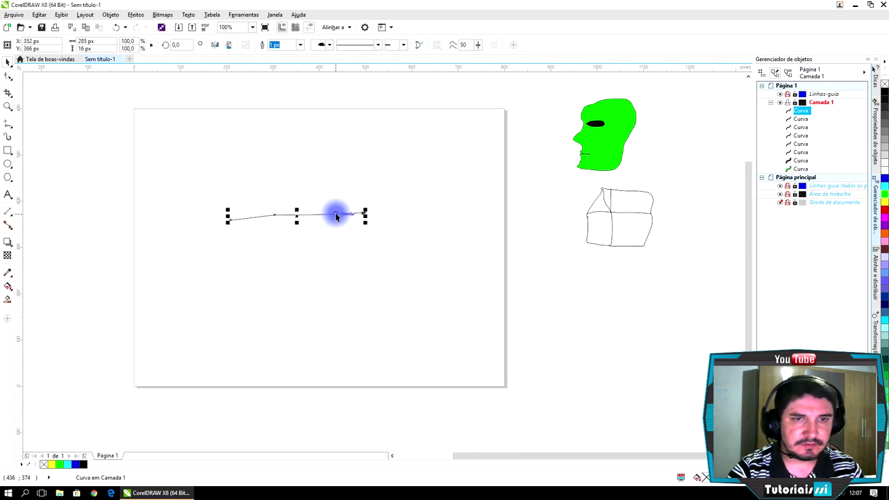
{"action": "key", "text": "Delete"}
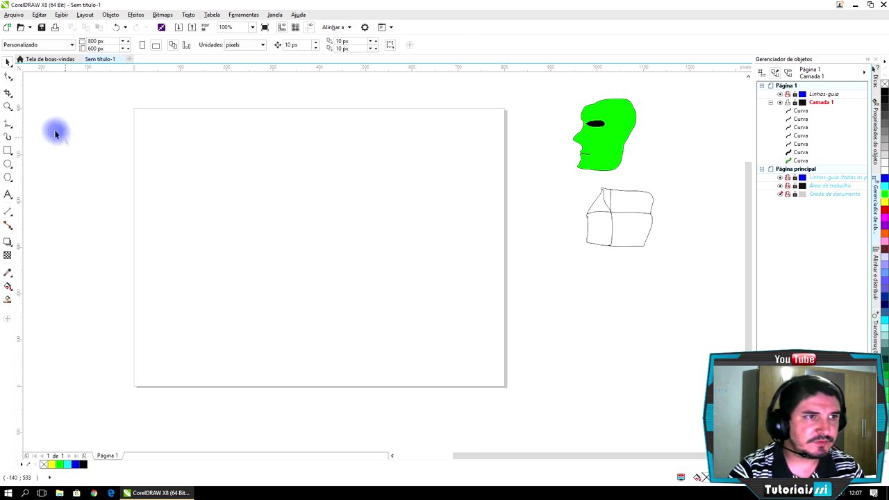
- Place two tiny lines on the page with the 2-Point Line tool, the lower one about 4 px long
{"action": "left_click", "coordinate": [12, 124]}
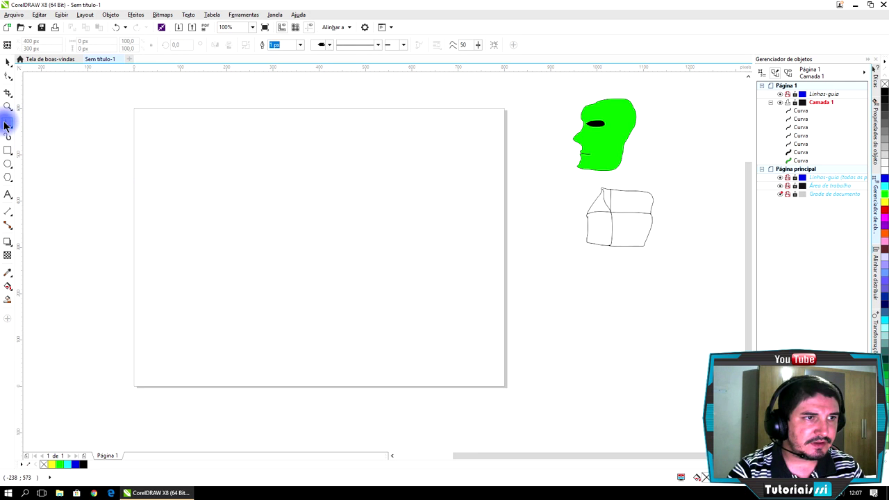
{"action": "left_click", "coordinate": [7, 125]}
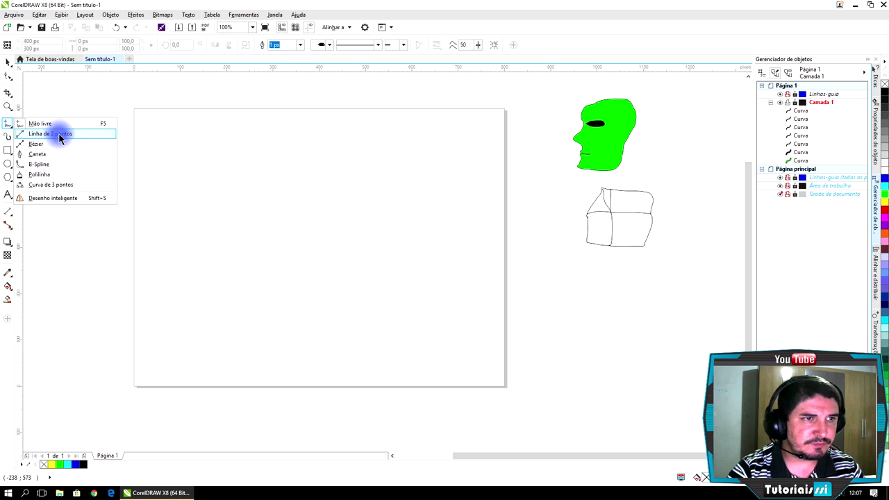
{"action": "left_click", "coordinate": [44, 134]}
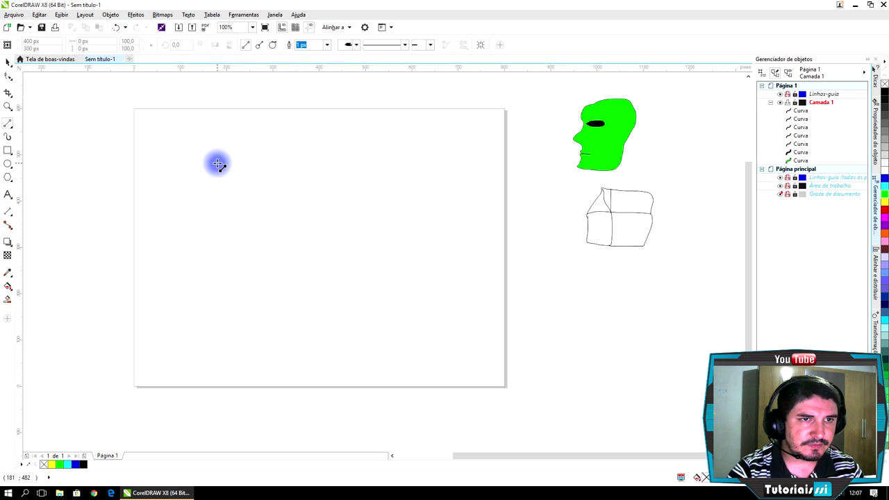
{"action": "left_click", "coordinate": [321, 242]}
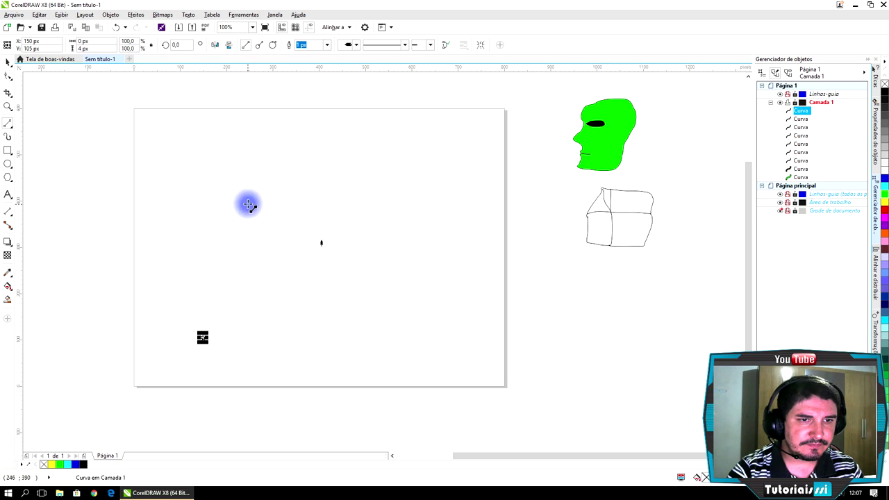
{"action": "key", "text": "Escape"}
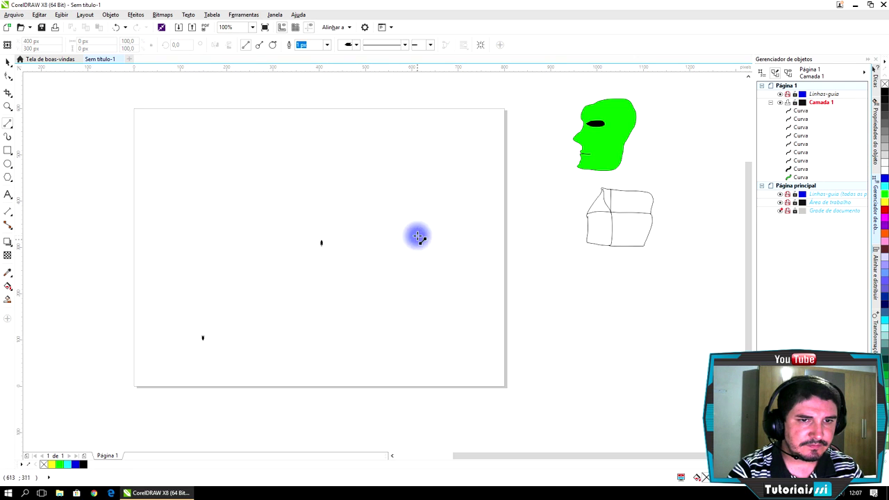
- Remove the 2-Point Line tool's starting arrowhead as the default for graphic objects (Gráfico)
{"action": "left_click", "coordinate": [352, 44]}
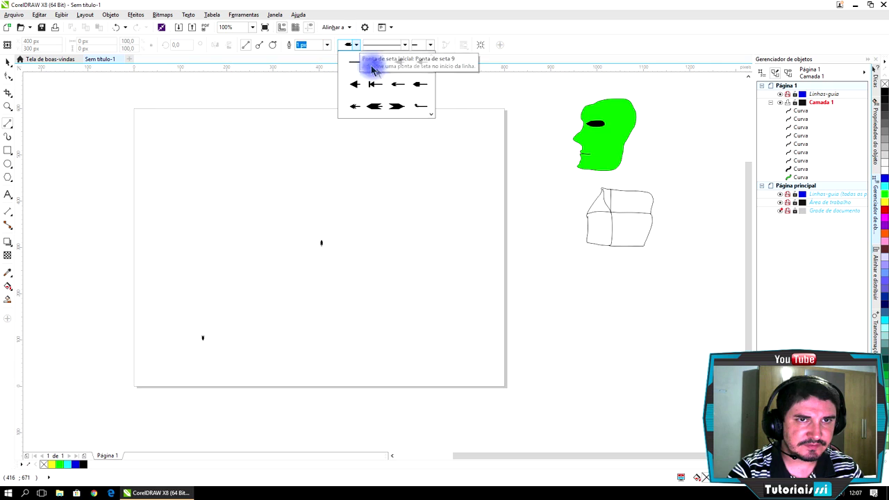
{"action": "left_click", "coordinate": [351, 62]}
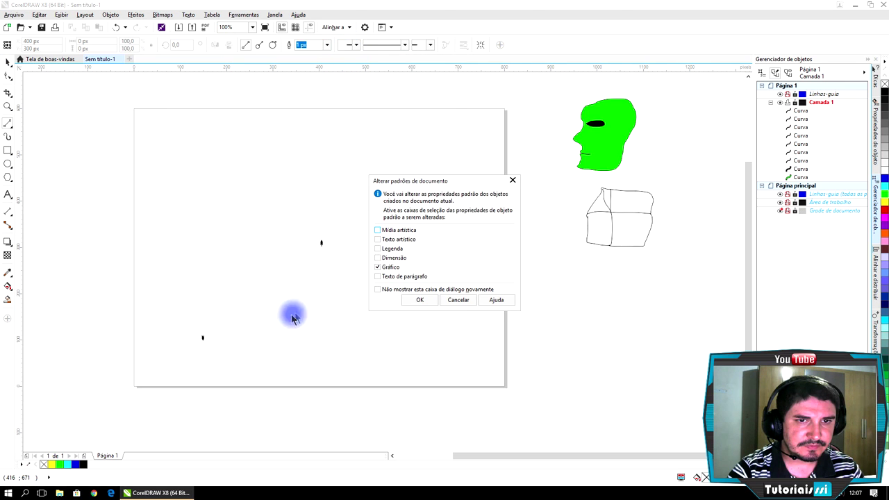
{"action": "left_click", "coordinate": [419, 300]}
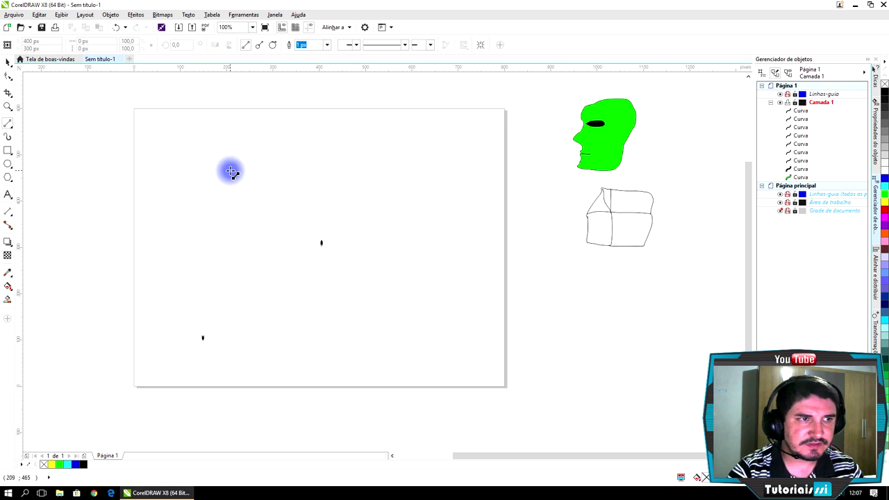
- Draw two separate 2-Point lines, a steep one about 108 × 270 px and a nearly horizontal one about 365 × 39 px lower on the page
{"action": "left_click", "coordinate": [198, 141]}
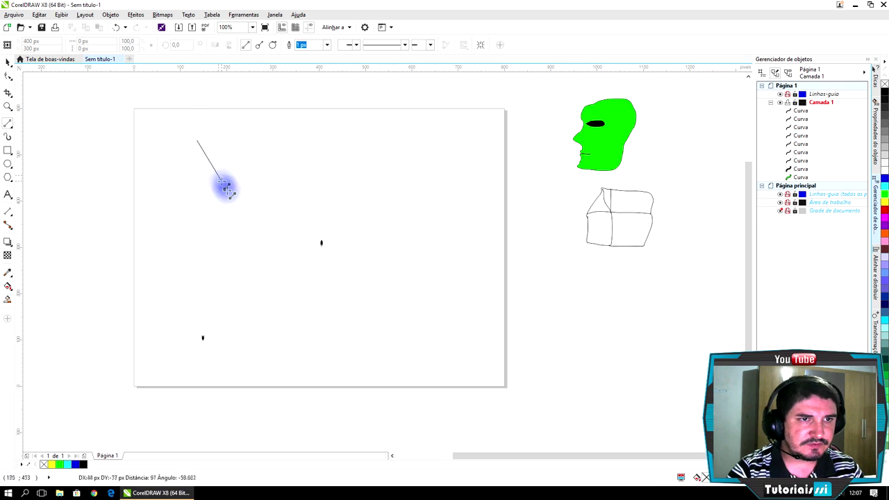
{"action": "left_click", "coordinate": [247, 266]}
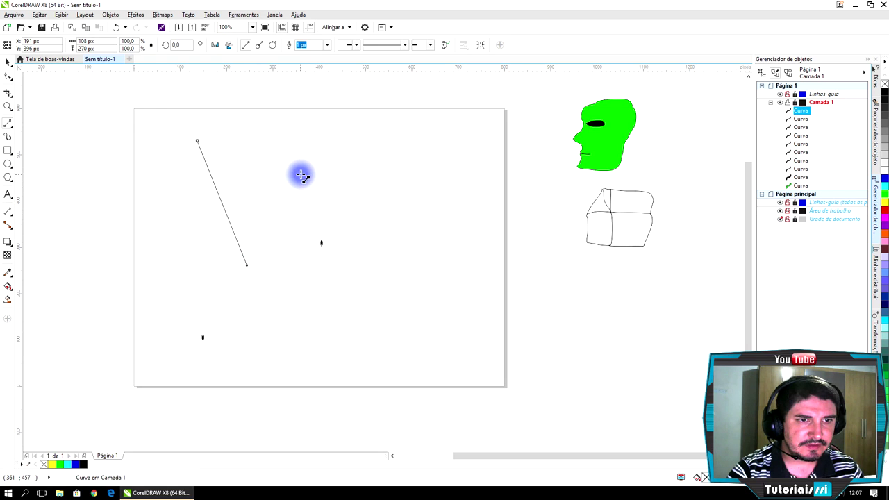
{"action": "key", "text": "Escape"}
{"action": "left_click", "coordinate": [258, 317]}
{"action": "left_click", "coordinate": [429, 335]}
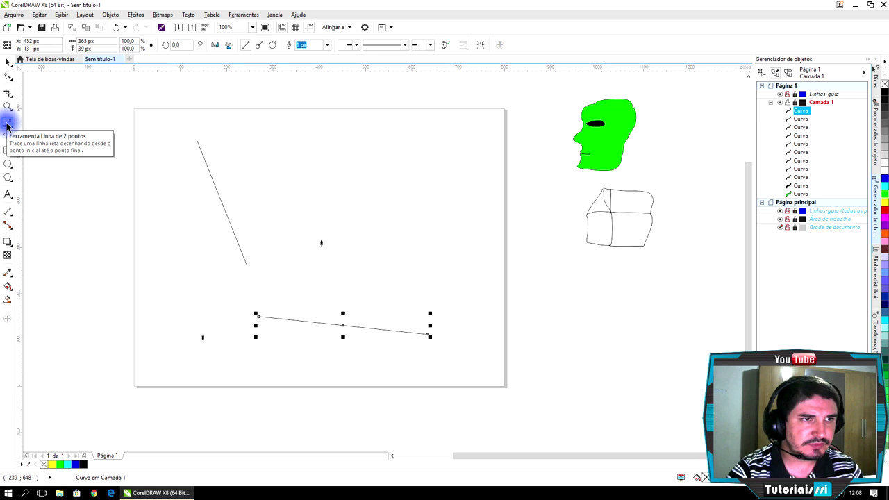
- Add a diagonal line about 573 px long to the lower line's outer end and connect the remaining endpoints into an outline about 498 × 437 px
{"action": "left_click_drag", "start_coordinate": [255, 131], "coordinate": [430, 336]}
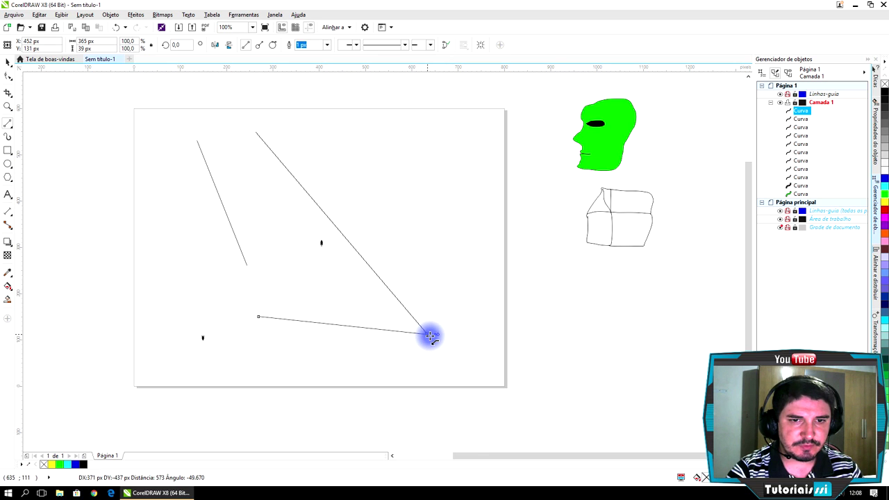
{"action": "left_click_drag", "start_coordinate": [431, 335], "coordinate": [431, 336]}
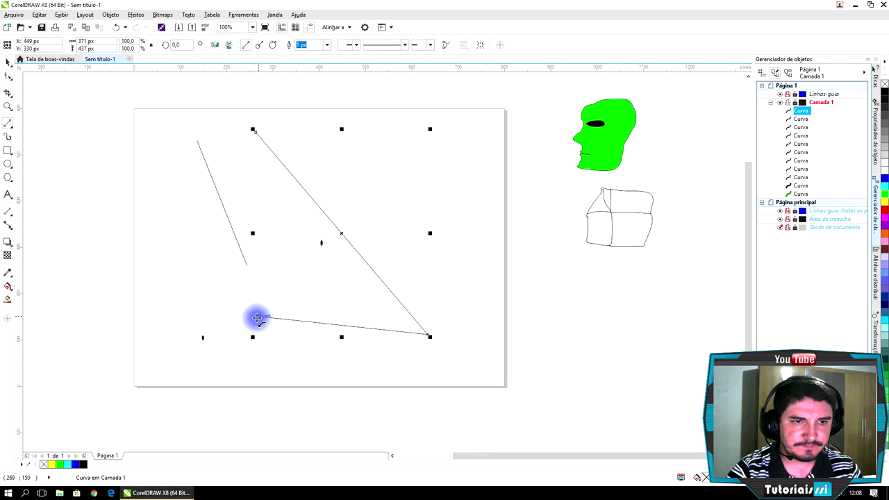
{"action": "left_click_drag", "start_coordinate": [258, 317], "coordinate": [248, 269]}
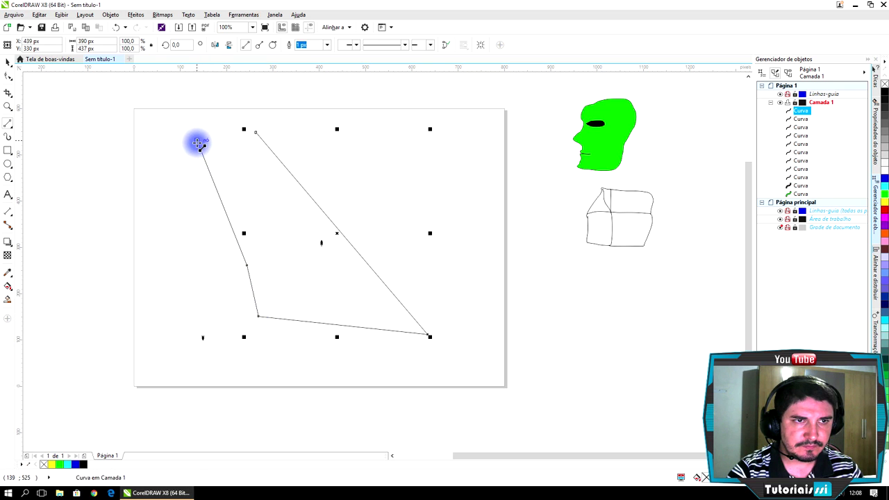
{"action": "left_click_drag", "start_coordinate": [198, 144], "coordinate": [250, 135]}
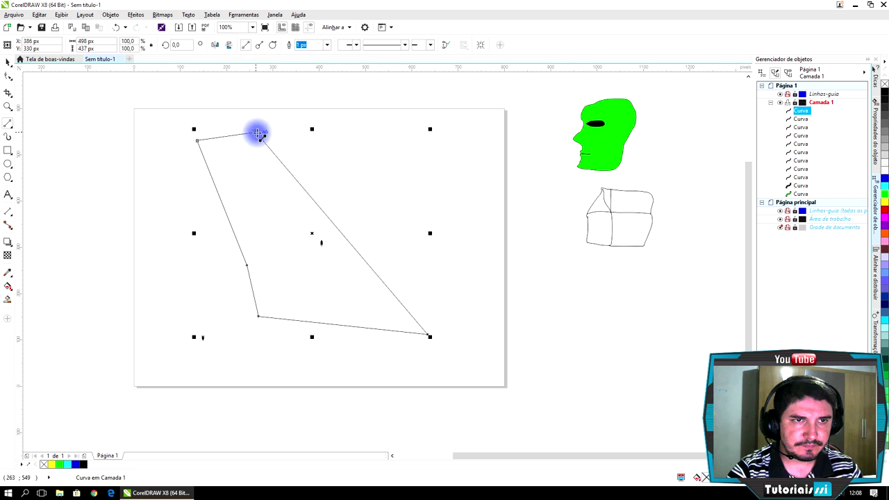
- Try moving the connected outline up and to the right by its diagonal edge, undo the move and clear the selection
{"action": "left_click", "coordinate": [141, 165]}
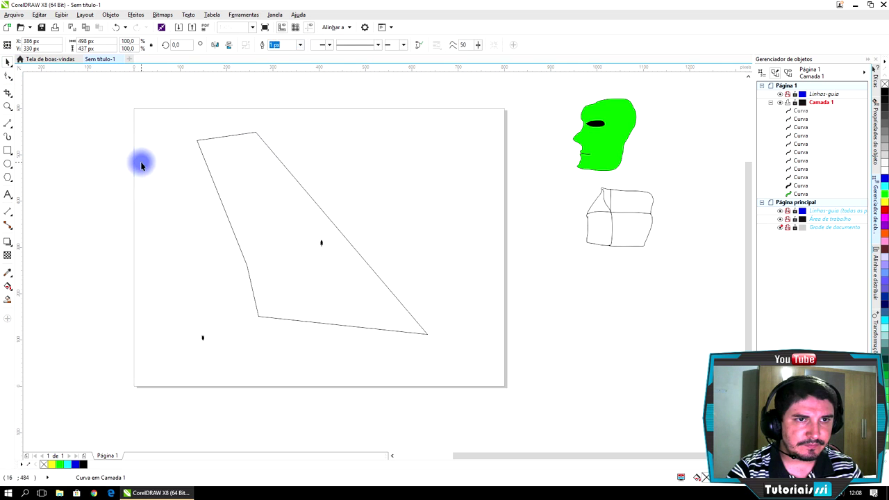
{"action": "left_click_drag", "start_coordinate": [312, 202], "coordinate": [366, 180]}
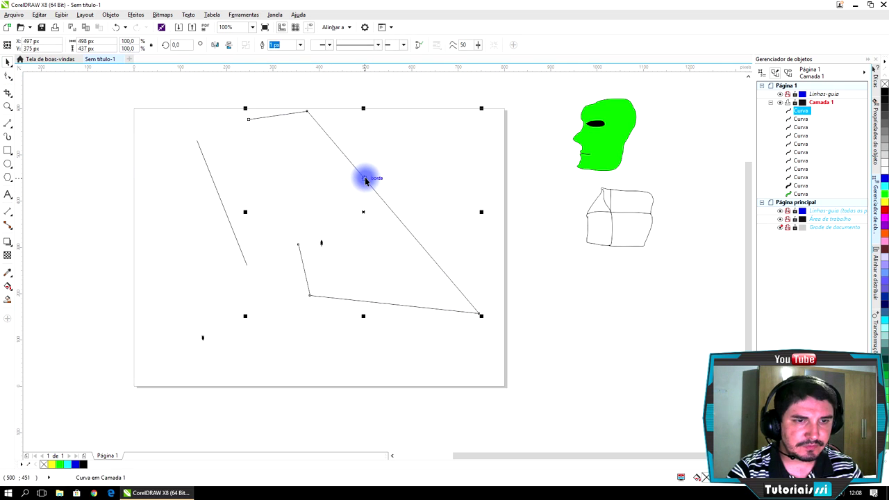
{"action": "key", "text": "ctrl+z"}
{"action": "left_click", "coordinate": [405, 188]}
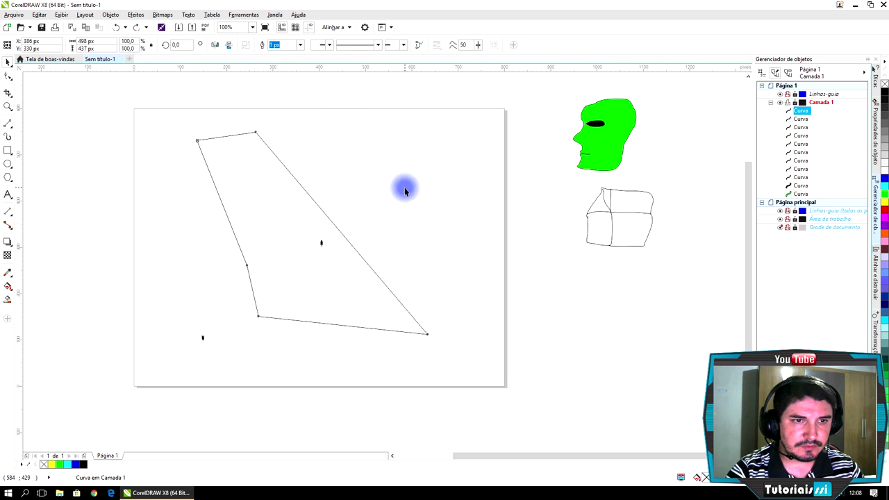
{"action": "left_click", "coordinate": [249, 271]}
{"action": "left_click", "coordinate": [135, 246]}
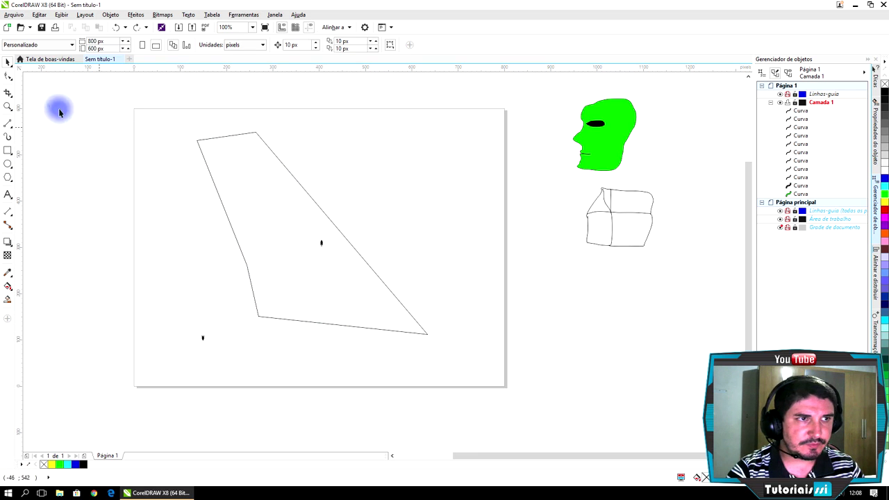
- Select all the lines on the page, scale them down and park them outside the page below the house
{"action": "left_click", "coordinate": [9, 81]}
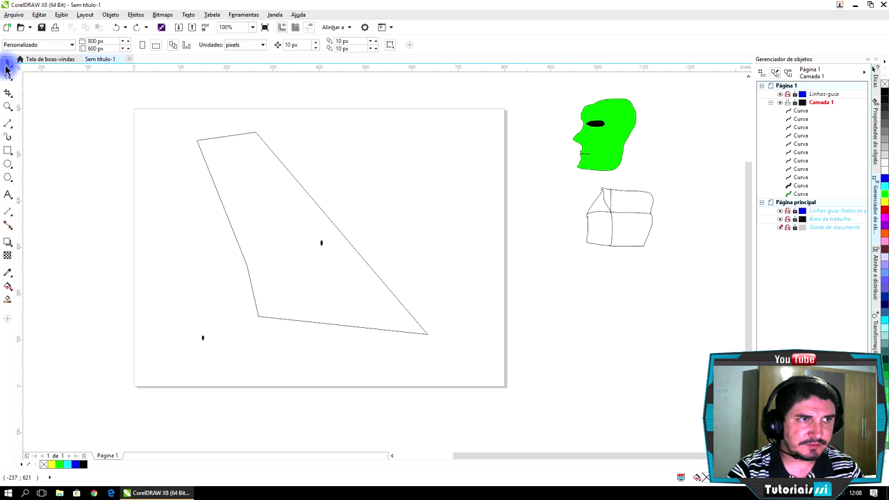
{"action": "left_click_drag", "start_coordinate": [156, 109], "coordinate": [460, 407]}
{"action": "left_click_drag", "start_coordinate": [430, 340], "coordinate": [660, 313]}
{"action": "left_click", "coordinate": [293, 260]}
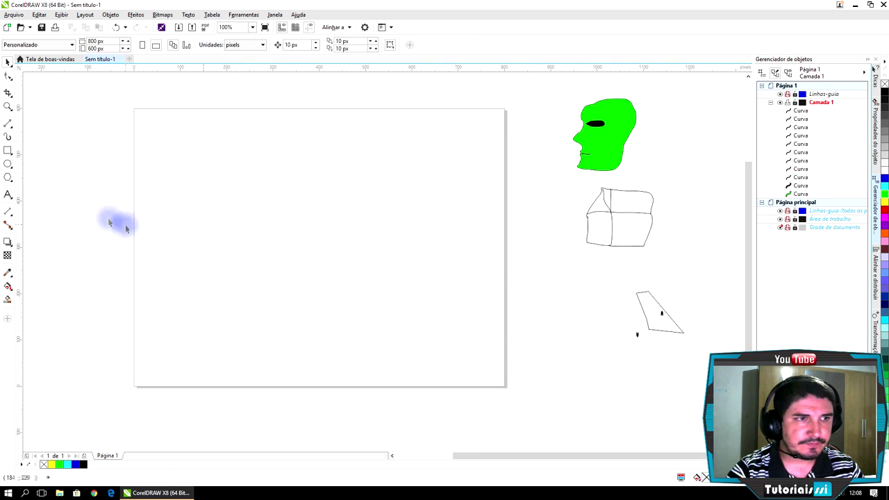
- Start a Pen tool (Caneta) path with a downward-bowed belly curve and a straight segment, about 524 × 64 px overall
{"action": "left_click", "coordinate": [10, 125]}
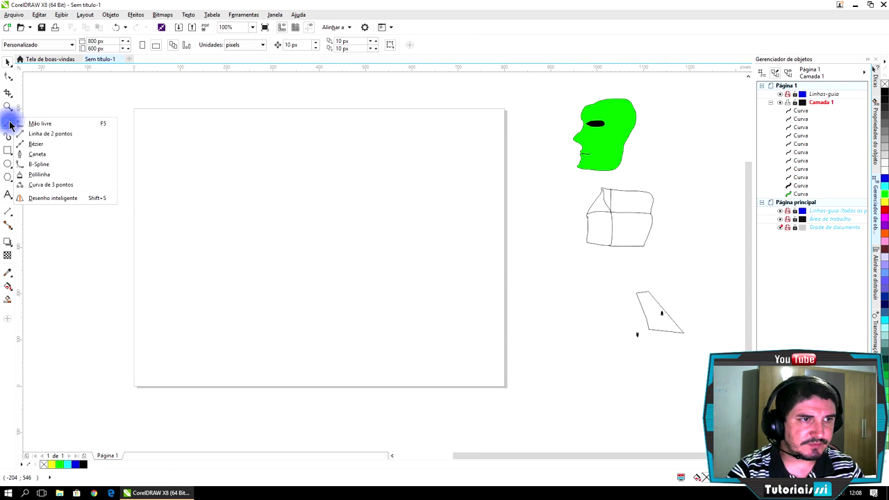
{"action": "left_click", "coordinate": [38, 154]}
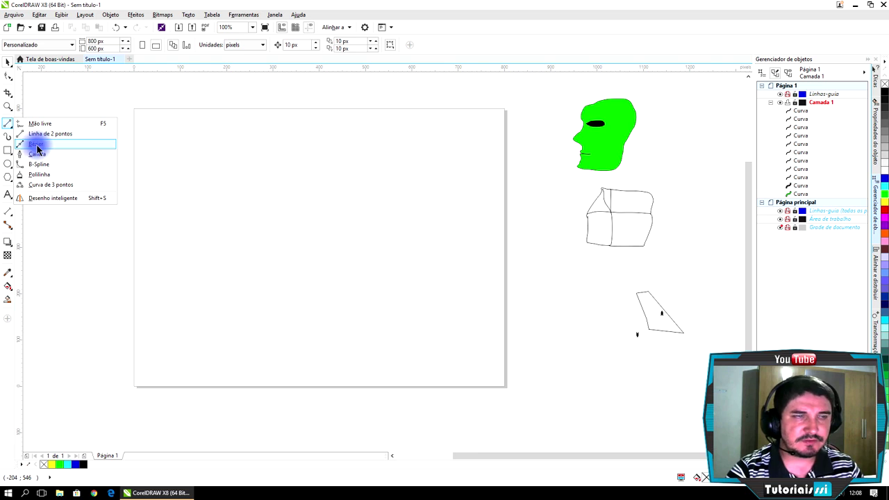
{"action": "left_click", "coordinate": [44, 146]}
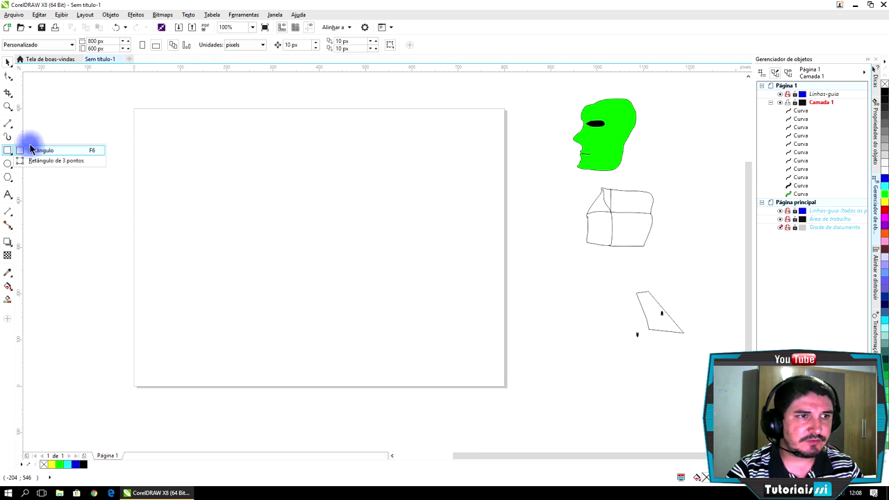
{"action": "left_click", "coordinate": [10, 126]}
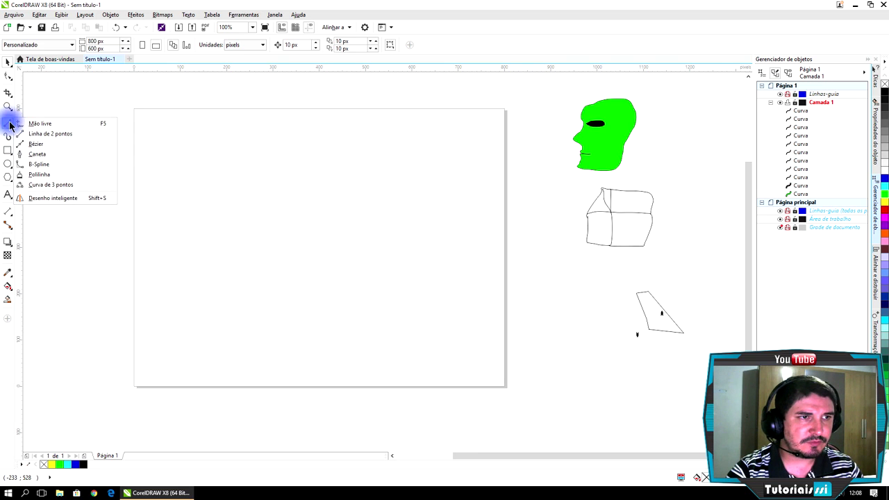
{"action": "left_click", "coordinate": [41, 154]}
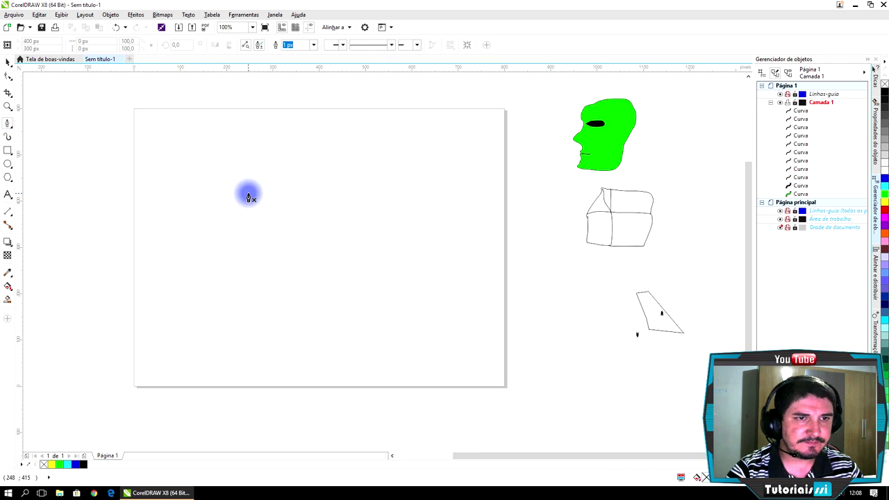
{"action": "left_click_drag", "start_coordinate": [247, 193], "coordinate": [290, 256]}
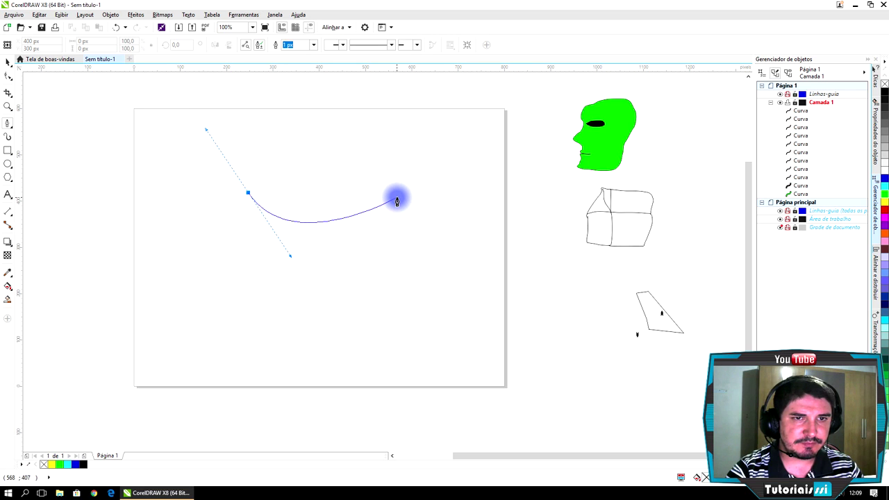
{"action": "left_click", "coordinate": [397, 201]}
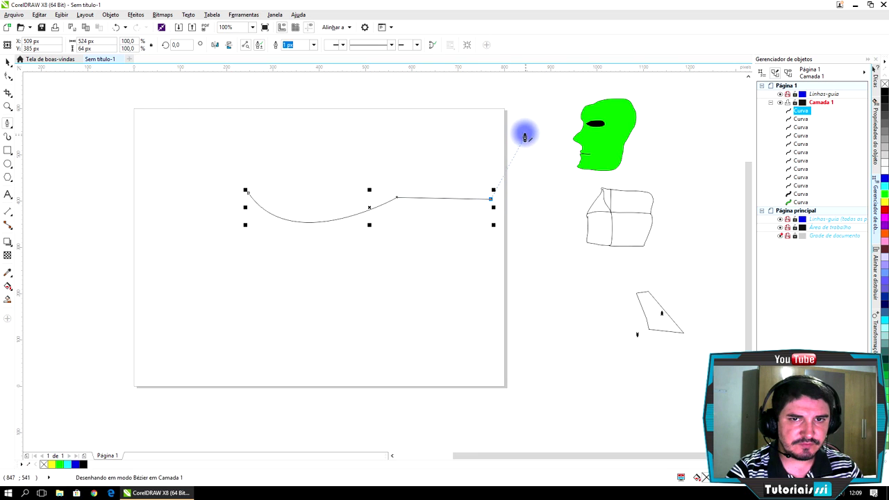
- Extend the path with a curved rump, an arched back and a long neck rising to the head, about 1,091 × 433 px overall
{"action": "left_click_drag", "start_coordinate": [522, 127], "coordinate": [477, 132]}
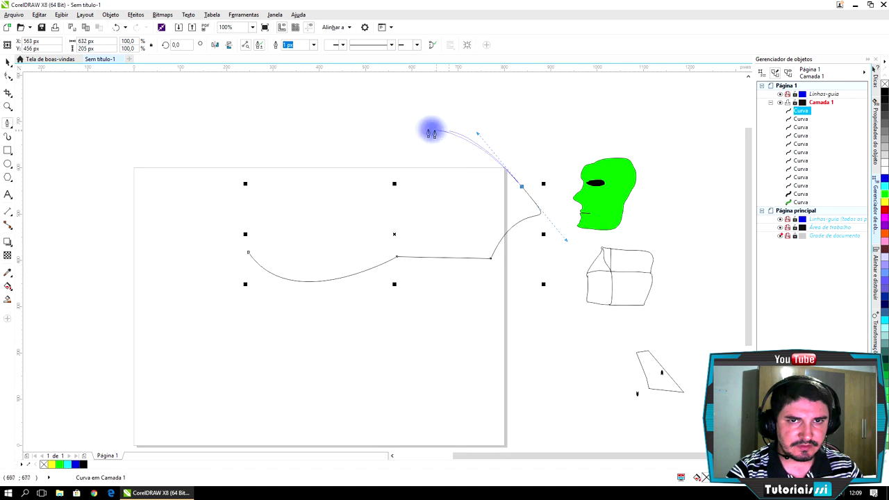
{"action": "left_click_drag", "start_coordinate": [337, 127], "coordinate": [277, 168]}
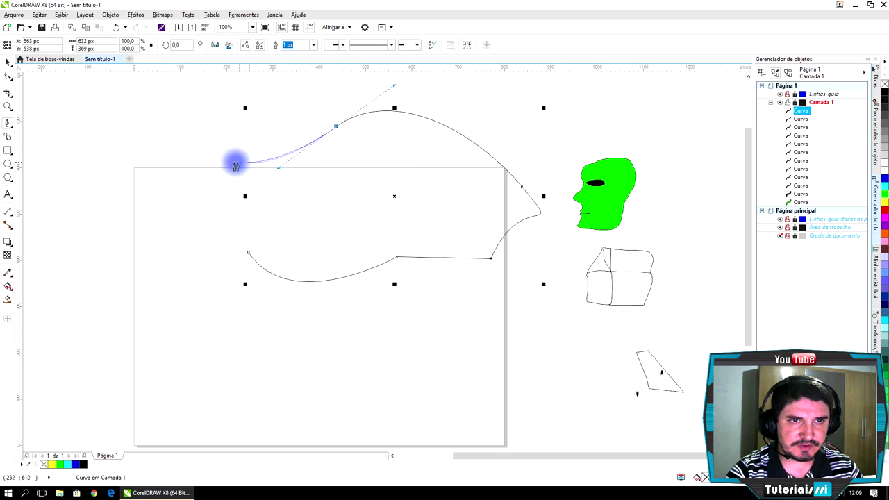
{"action": "left_click_drag", "start_coordinate": [161, 119], "coordinate": [164, 91]}
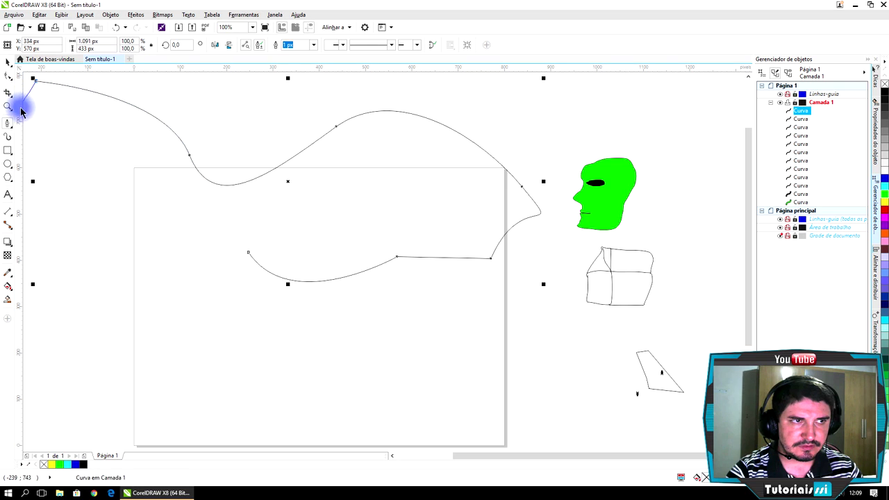
- Continue the path around the animal's forehead and snout, into a notched open mouth, and back along the lower jaw
{"action": "left_click_drag", "start_coordinate": [25, 95], "coordinate": [137, 103]}
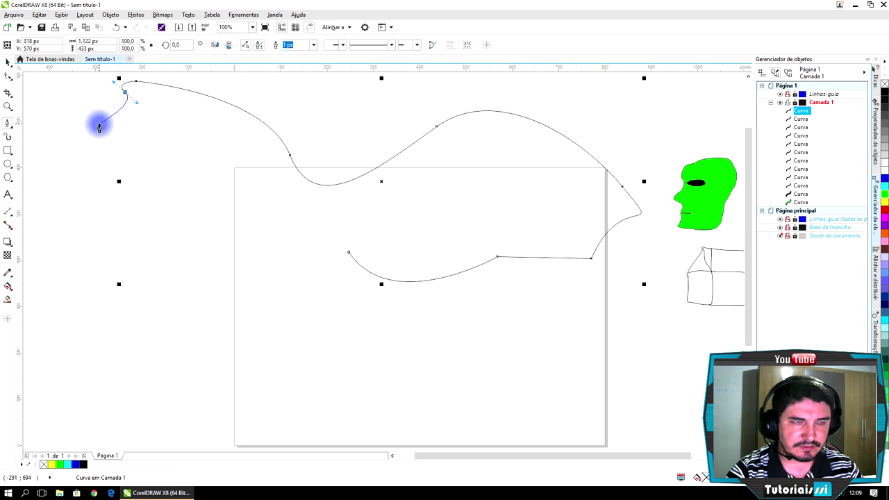
{"action": "mouse_move", "coordinate": [99, 128]}
{"action": "left_mouse_down"}
{"action": "mouse_move", "coordinate": [102, 138]}
{"action": "mouse_move", "coordinate": [125, 139]}
{"action": "mouse_move", "coordinate": [106, 140]}
{"action": "left_mouse_up"}
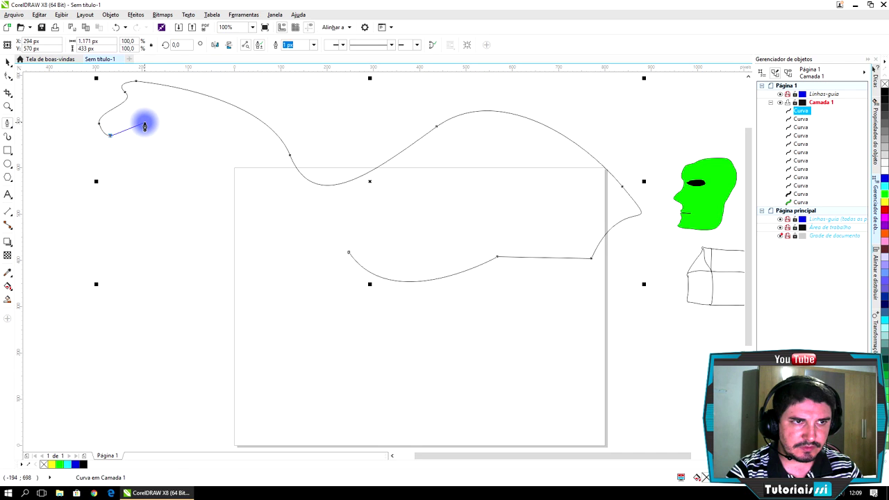
{"action": "left_click_drag", "start_coordinate": [144, 126], "coordinate": [112, 145]}
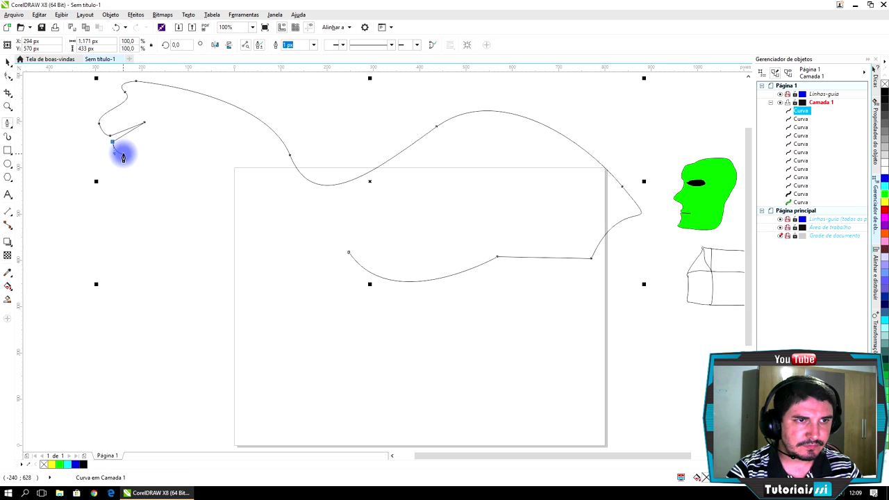
{"action": "left_click_drag", "start_coordinate": [121, 153], "coordinate": [166, 144]}
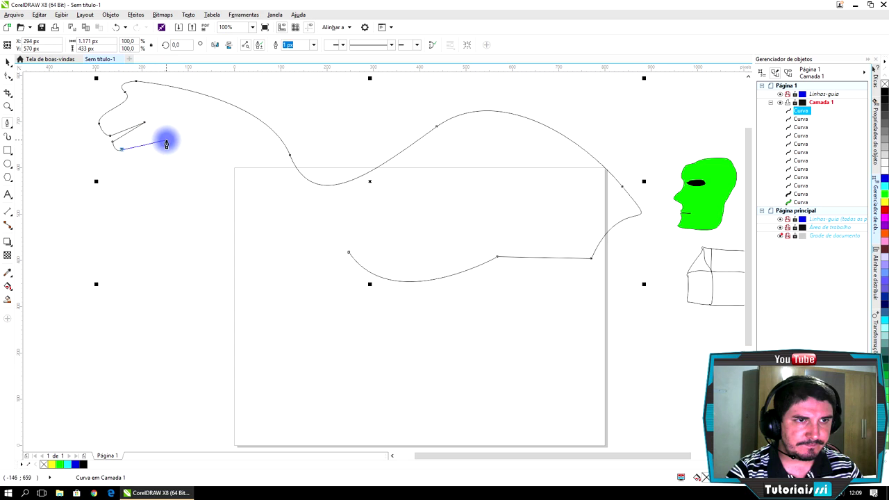
{"action": "left_click", "coordinate": [168, 137]}
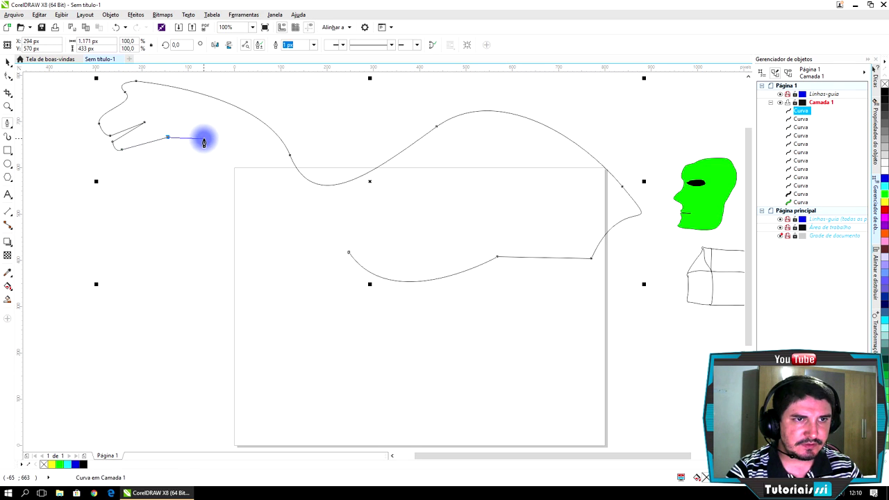
- Continue the path from the lower jaw along the throat and a curved chest into the upper front leg
{"action": "left_click", "coordinate": [203, 139]}
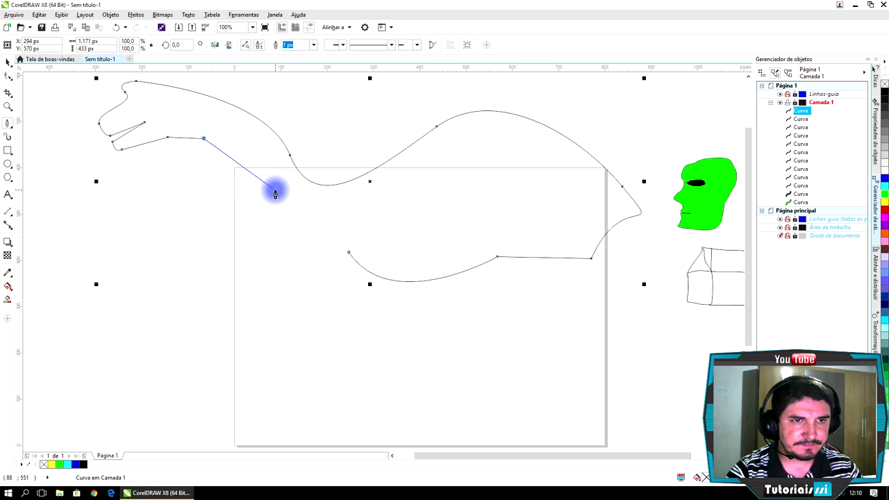
{"action": "left_click", "coordinate": [263, 182]}
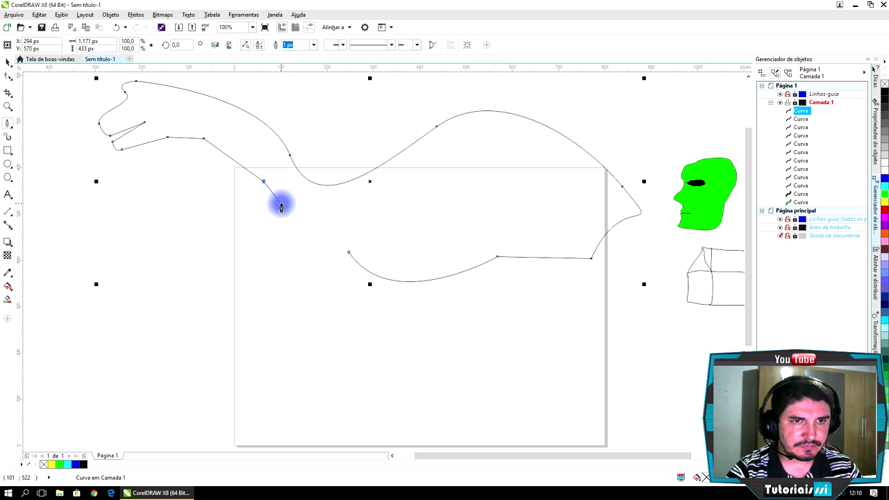
{"action": "mouse_move", "coordinate": [282, 205]}
{"action": "left_mouse_down"}
{"action": "mouse_move", "coordinate": [309, 215]}
{"action": "mouse_move", "coordinate": [298, 208]}
{"action": "left_mouse_up"}
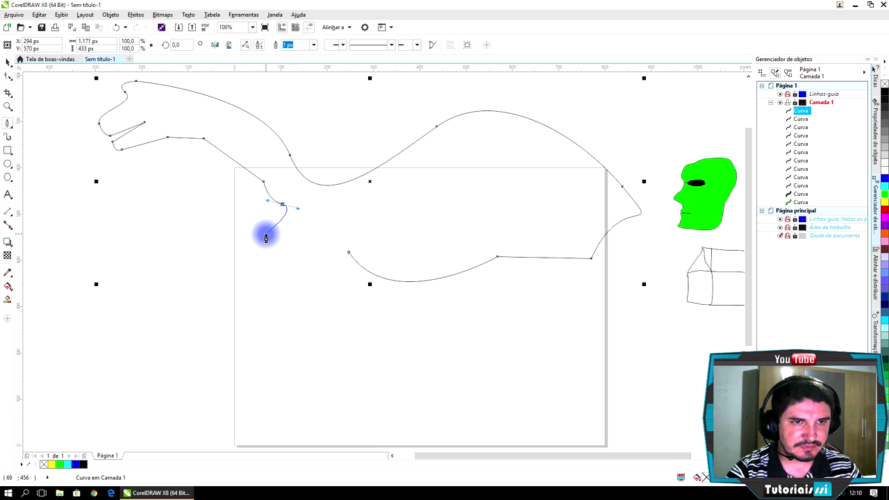
{"action": "left_click", "coordinate": [264, 236]}
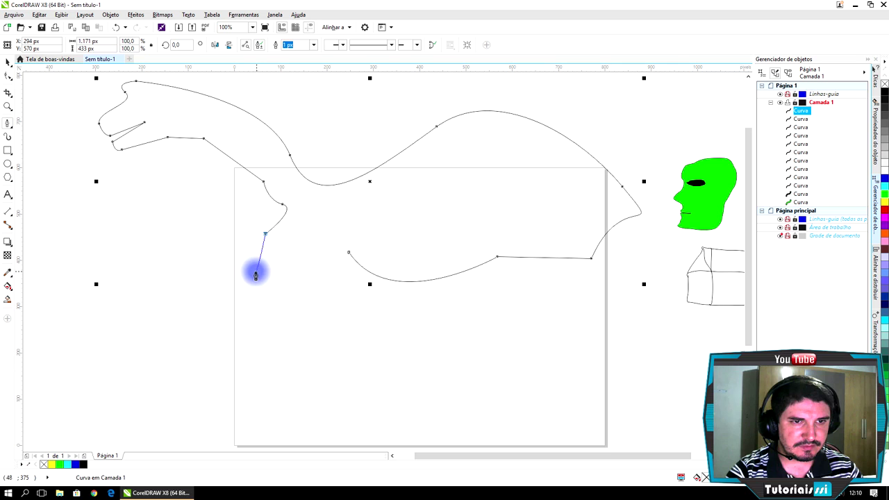
{"action": "left_click_drag", "start_coordinate": [252, 271], "coordinate": [266, 283]}
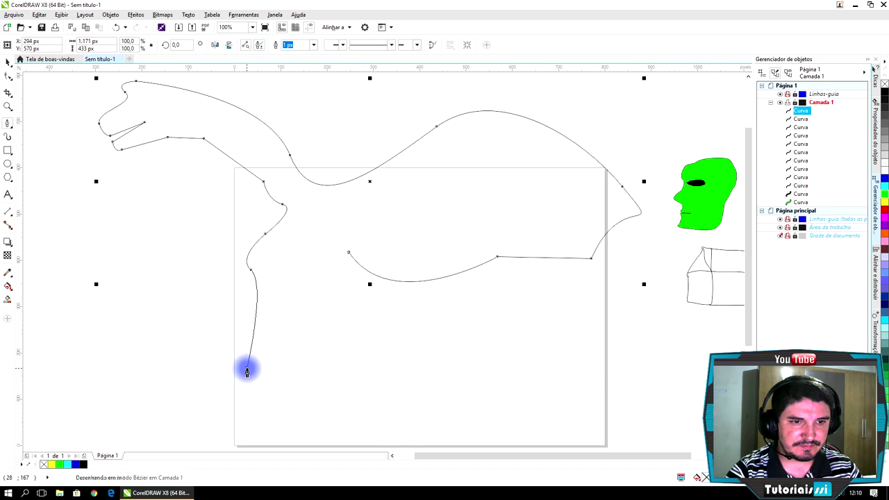
- Outline the front leg and its foot, and close the path at the belly's start point, about 1,171 × 663 px overall
{"action": "left_click", "coordinate": [247, 369]}
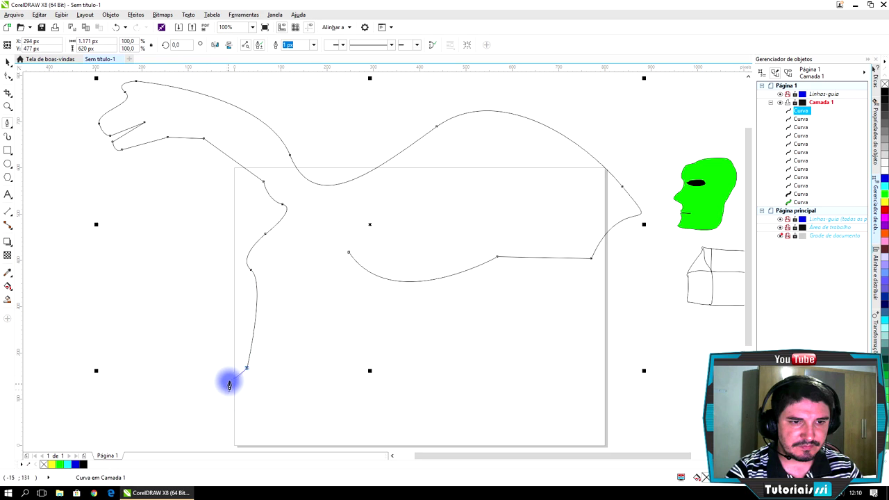
{"action": "left_click", "coordinate": [230, 383]}
{"action": "left_click", "coordinate": [282, 388]}
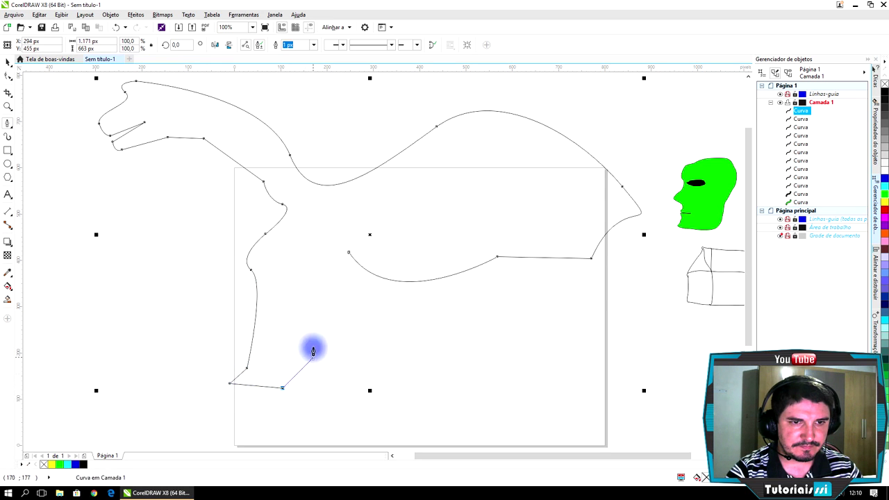
{"action": "left_click", "coordinate": [303, 278]}
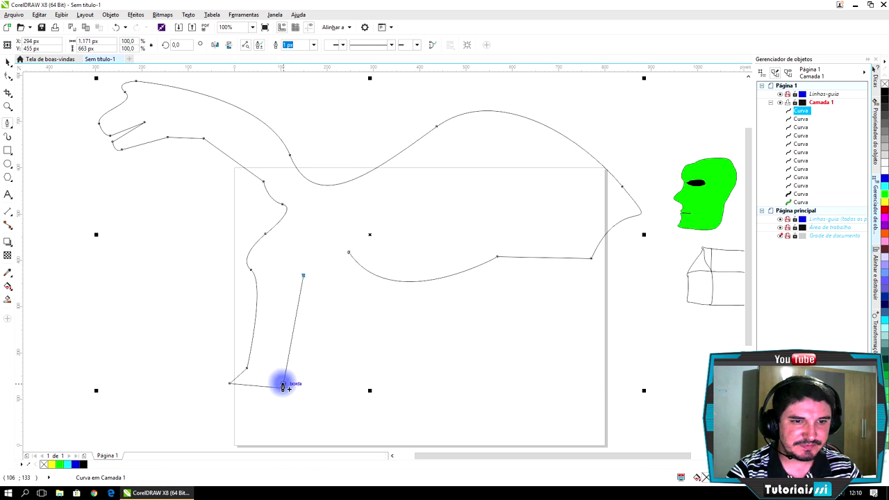
{"action": "left_click", "coordinate": [350, 254]}
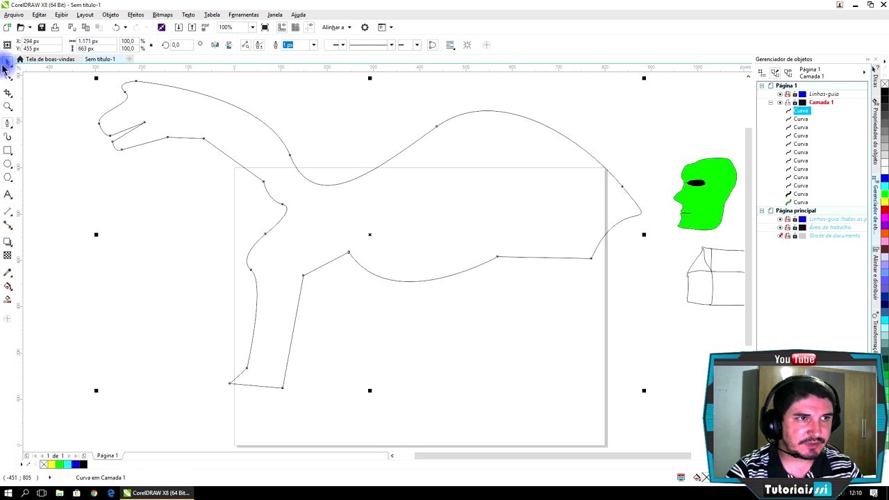
- Park the animal figure outside the page below the house, scaled down to about 339 × 192 px and filled green
{"action": "left_click_drag", "start_coordinate": [97, 78], "coordinate": [397, 291]}
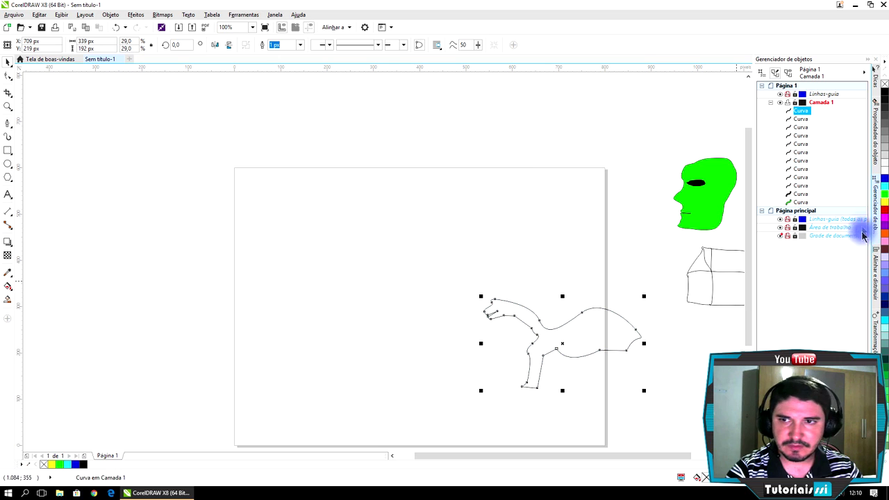
{"action": "left_click_drag", "start_coordinate": [887, 196], "coordinate": [867, 213]}
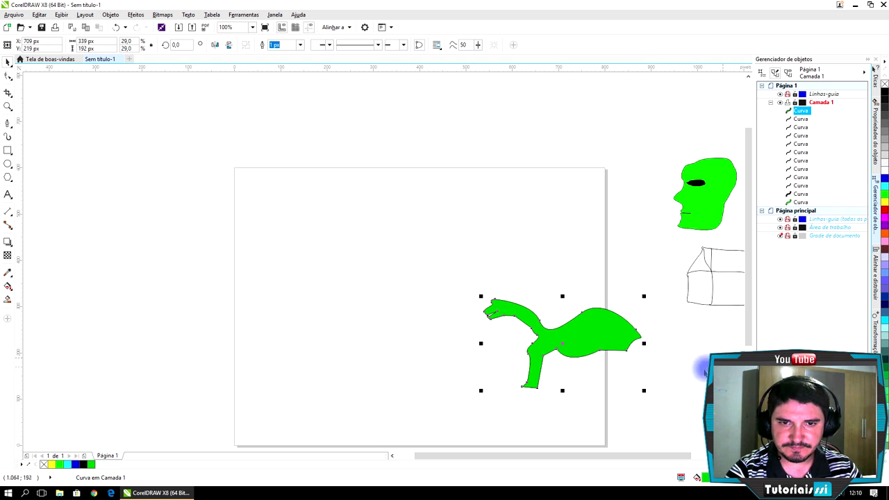
{"action": "left_click_drag", "start_coordinate": [589, 345], "coordinate": [721, 377]}
{"action": "left_click", "coordinate": [626, 211]}
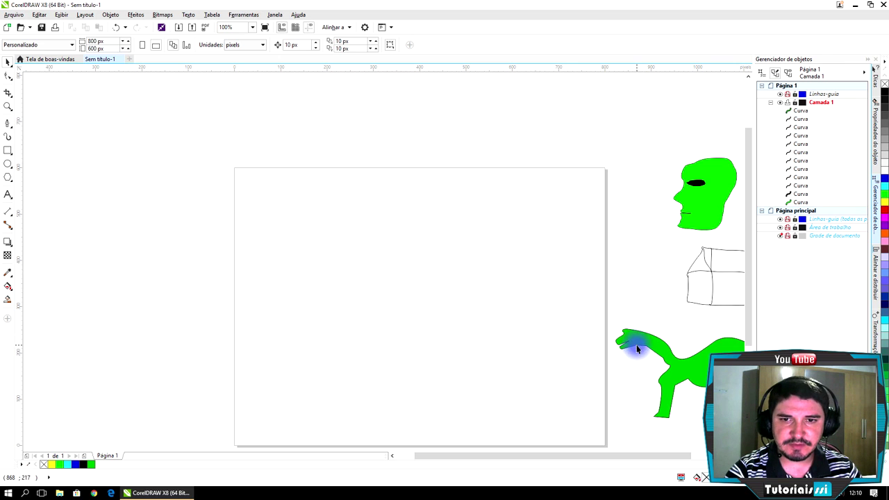
- Draw a closed egg-shaped B-Spline curve from four control points, about 482 × 282 px, over the page's left half
{"action": "left_click", "coordinate": [9, 125]}
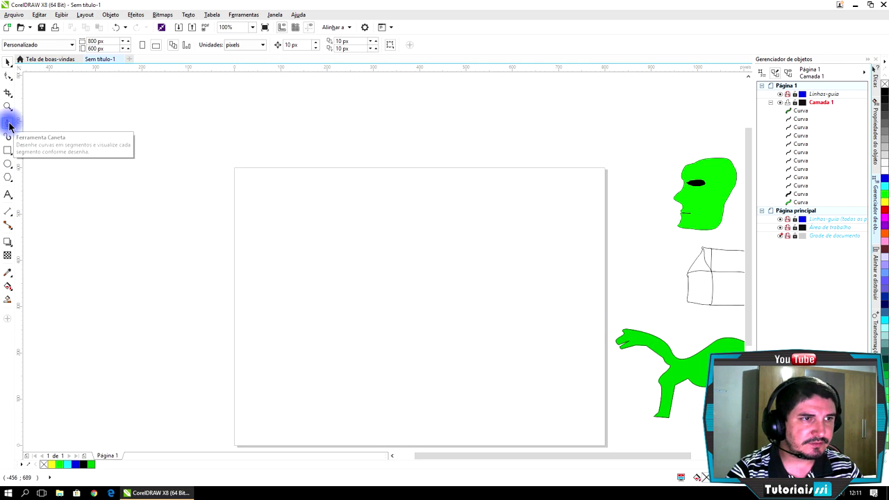
{"action": "left_click", "coordinate": [9, 122]}
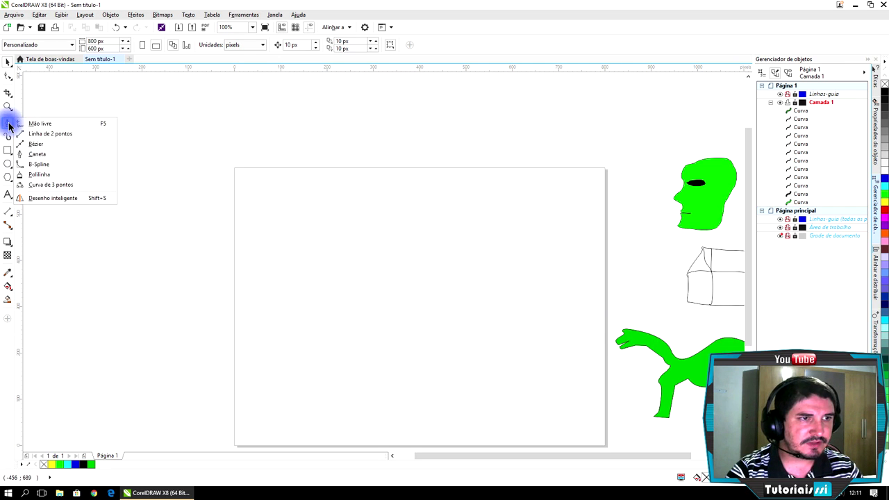
{"action": "left_click", "coordinate": [36, 165]}
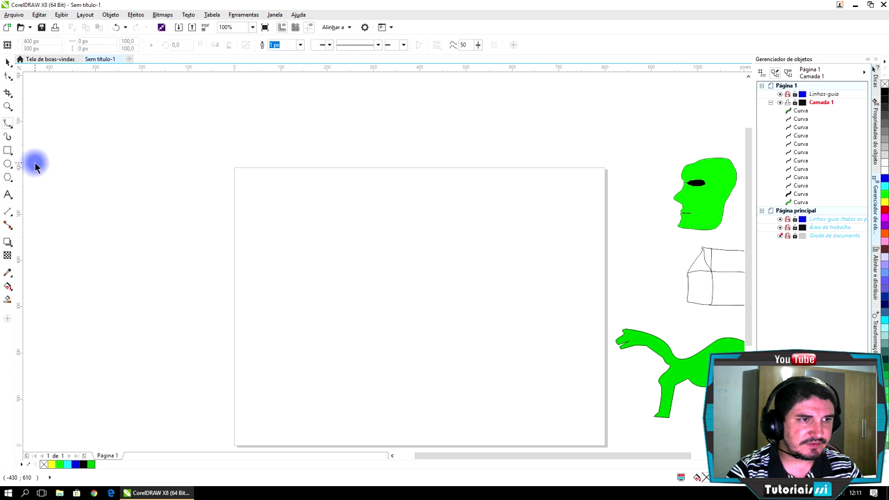
{"action": "left_click", "coordinate": [8, 123]}
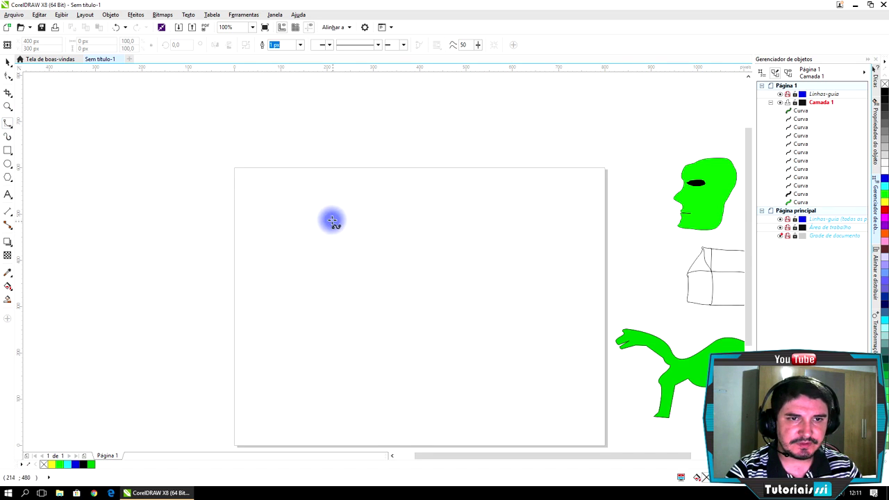
{"action": "left_click", "coordinate": [303, 202]}
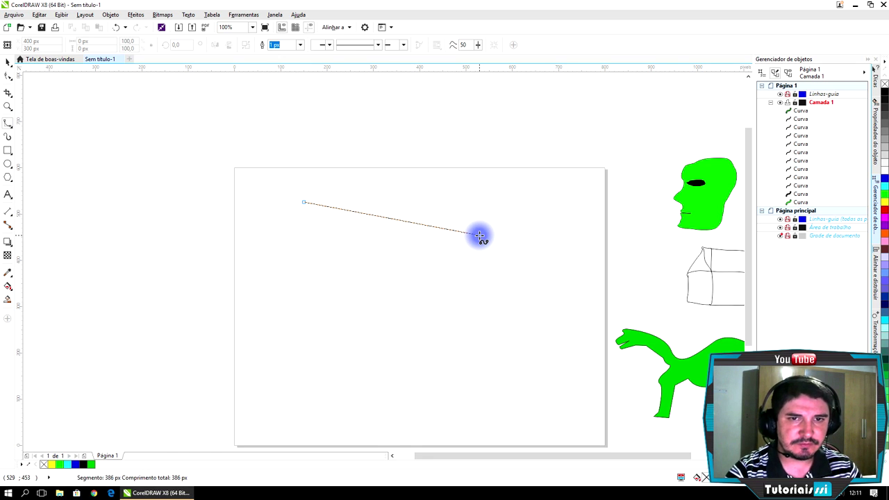
{"action": "left_click", "coordinate": [596, 250]}
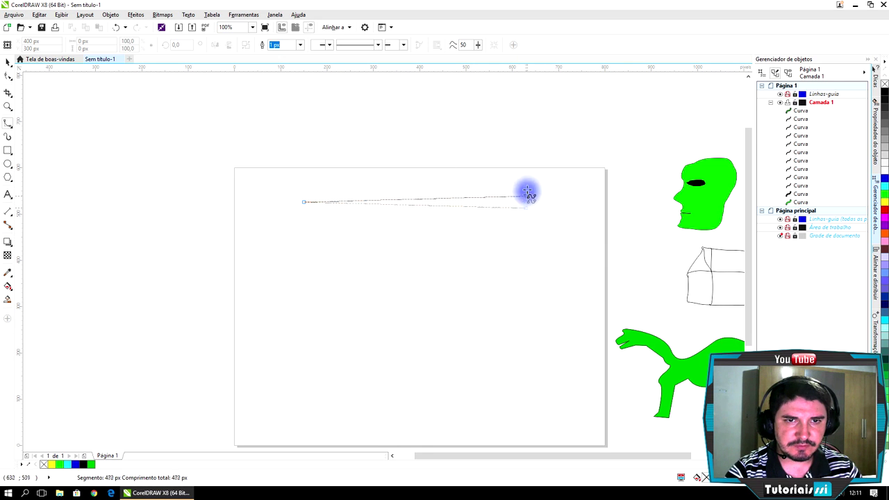
{"action": "left_click", "coordinate": [532, 255]}
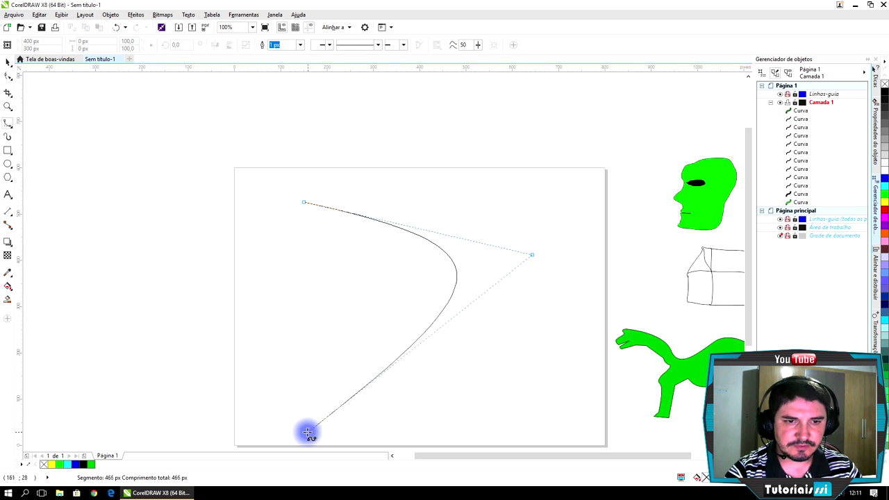
{"action": "left_click", "coordinate": [299, 397]}
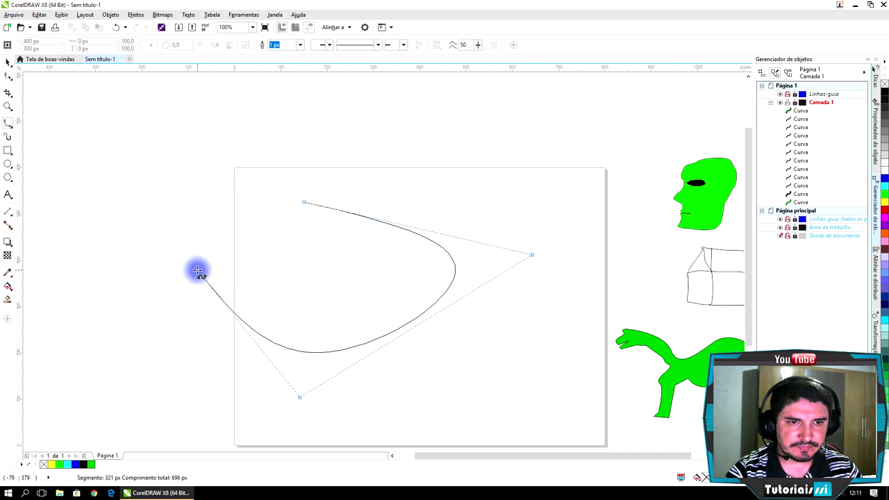
{"action": "left_click", "coordinate": [198, 271]}
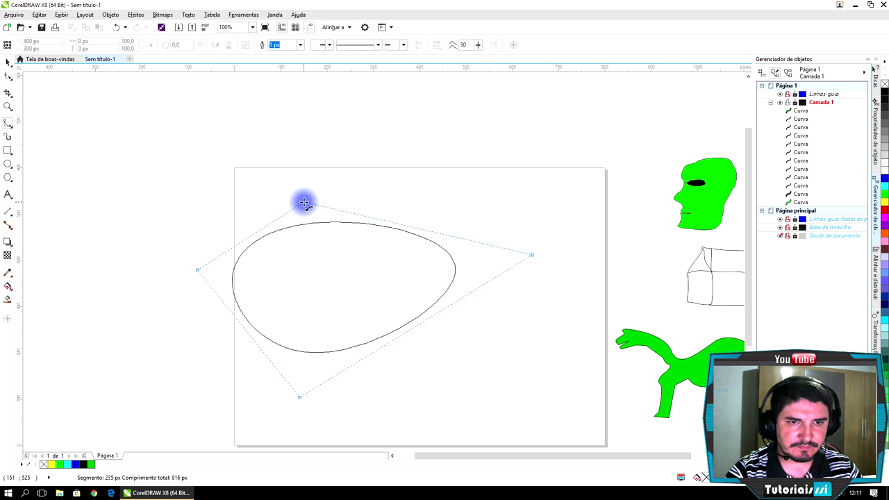
{"action": "left_click", "coordinate": [304, 202]}
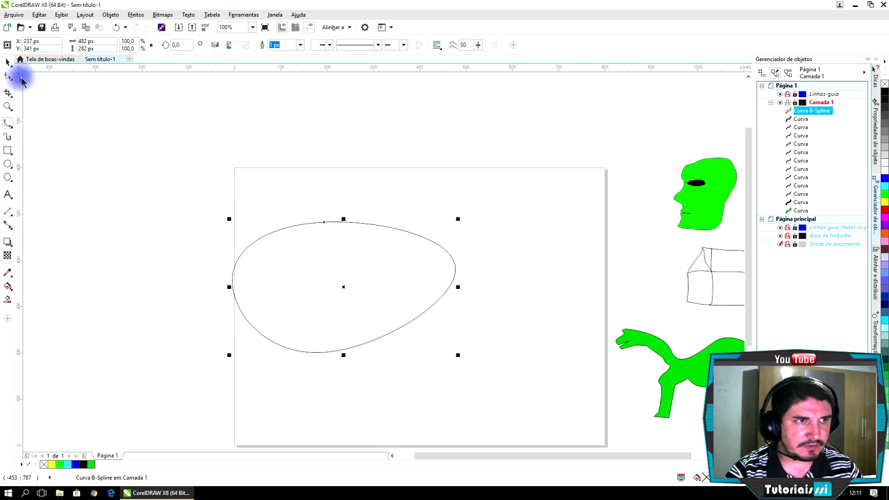
- Scale the egg-shaped curve down and park it outside the page beyond its upper-left corner
{"action": "left_click_drag", "start_coordinate": [337, 280], "coordinate": [209, 215]}
{"action": "left_click_drag", "start_coordinate": [101, 158], "coordinate": [216, 225]}
{"action": "left_click_drag", "start_coordinate": [264, 250], "coordinate": [115, 132]}
{"action": "left_click", "coordinate": [134, 234]}
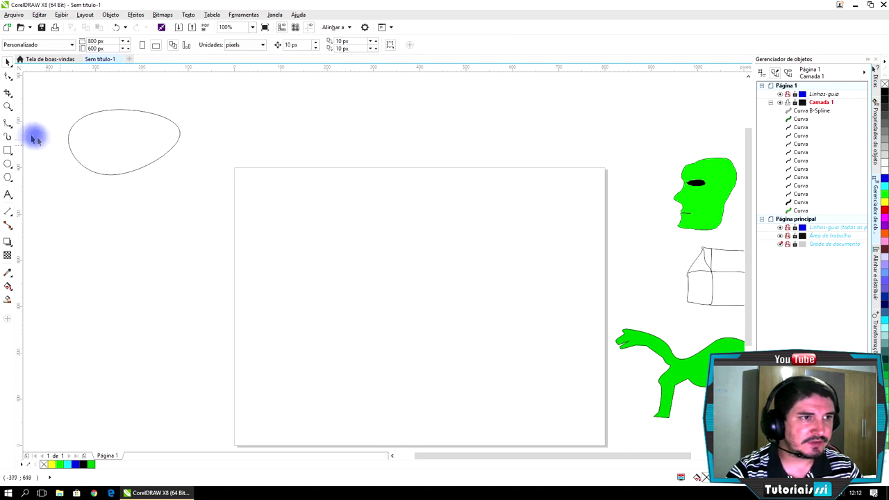
- Draw a closed Polyline (Polilinha) shape combining straight segments with a long wavy freehand contour, about 1,029 × 495 px overall
{"action": "left_click", "coordinate": [8, 124]}
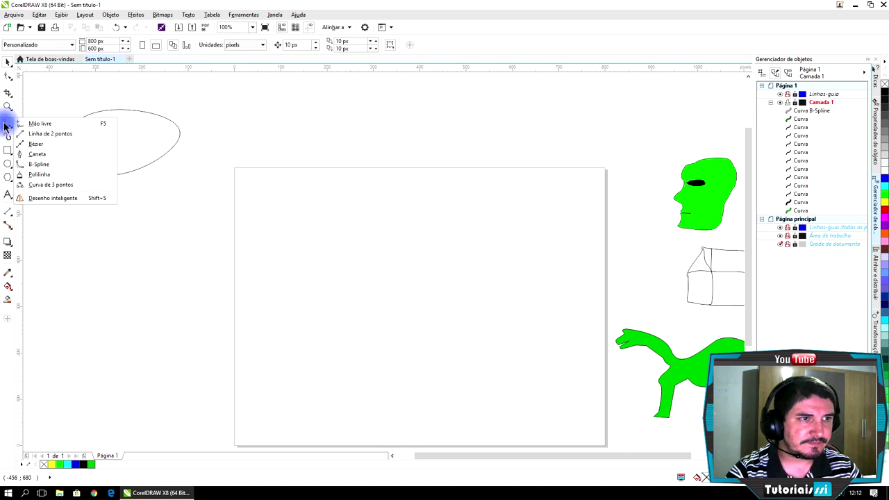
{"action": "left_click", "coordinate": [42, 175]}
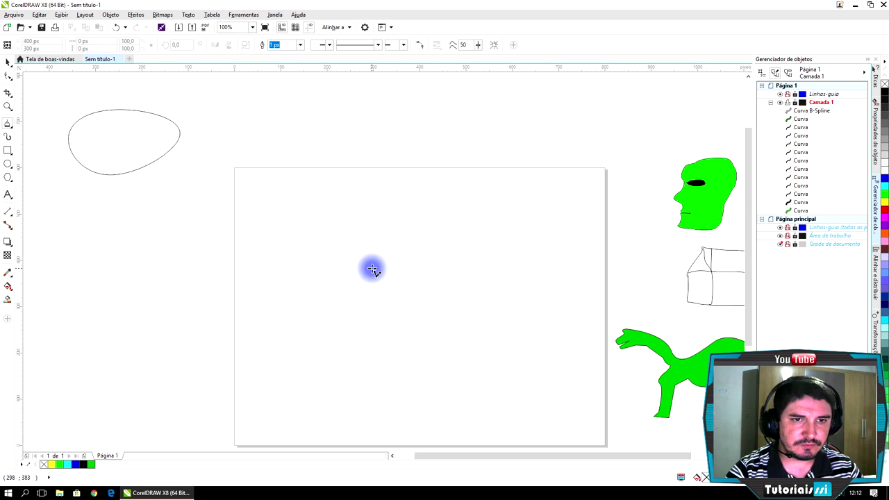
{"action": "left_click", "coordinate": [326, 201]}
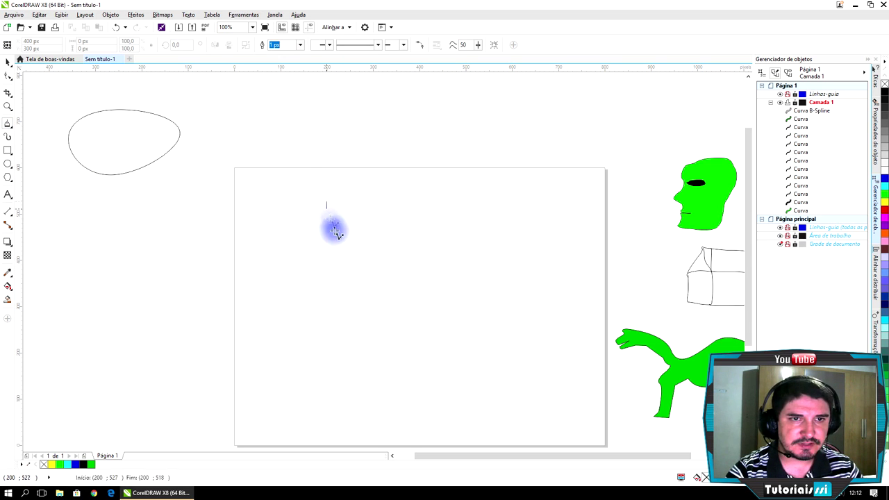
{"action": "left_click", "coordinate": [332, 298]}
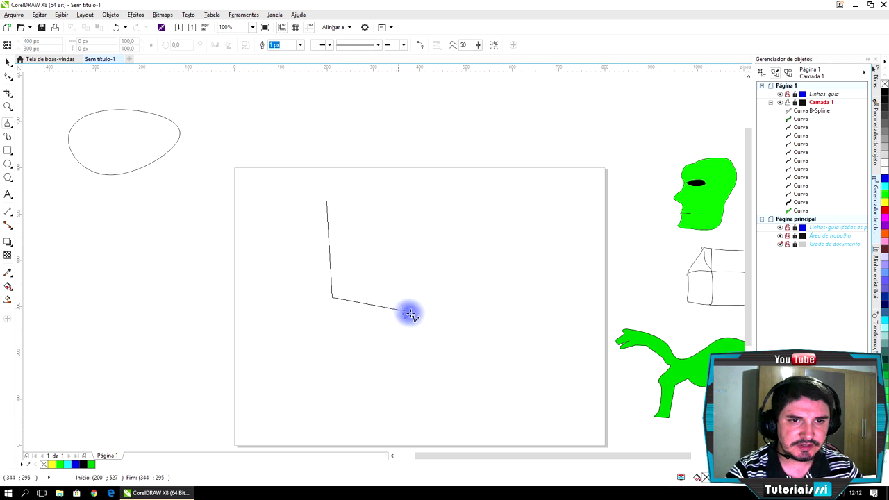
{"action": "left_click", "coordinate": [469, 327]}
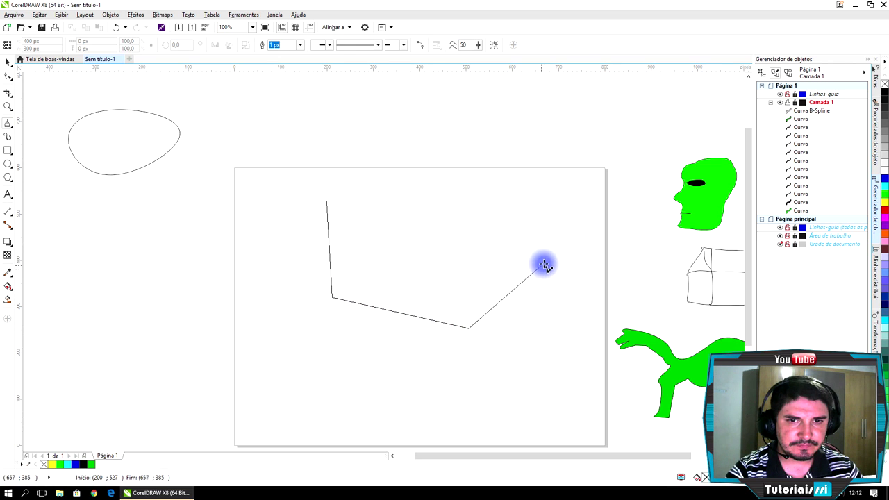
{"action": "left_click", "coordinate": [548, 261]}
{"action": "left_click", "coordinate": [397, 272]}
{"action": "mouse_move", "coordinate": [436, 174]}
{"action": "left_mouse_down"}
{"action": "mouse_move", "coordinate": [497, 202]}
{"action": "mouse_move", "coordinate": [500, 234]}
{"action": "mouse_move", "coordinate": [554, 228]}
{"action": "mouse_move", "coordinate": [587, 172]}
{"action": "mouse_move", "coordinate": [502, 164]}
{"action": "mouse_move", "coordinate": [432, 136]}
{"action": "mouse_move", "coordinate": [429, 109]}
{"action": "mouse_move", "coordinate": [368, 105]}
{"action": "mouse_move", "coordinate": [289, 151]}
{"action": "mouse_move", "coordinate": [264, 193]}
{"action": "mouse_move", "coordinate": [187, 230]}
{"action": "mouse_move", "coordinate": [152, 229]}
{"action": "mouse_move", "coordinate": [122, 281]}
{"action": "mouse_move", "coordinate": [127, 302]}
{"action": "mouse_move", "coordinate": [159, 315]}
{"action": "mouse_move", "coordinate": [222, 286]}
{"action": "mouse_move", "coordinate": [260, 239]}
{"action": "mouse_move", "coordinate": [323, 203]}
{"action": "left_mouse_up"}
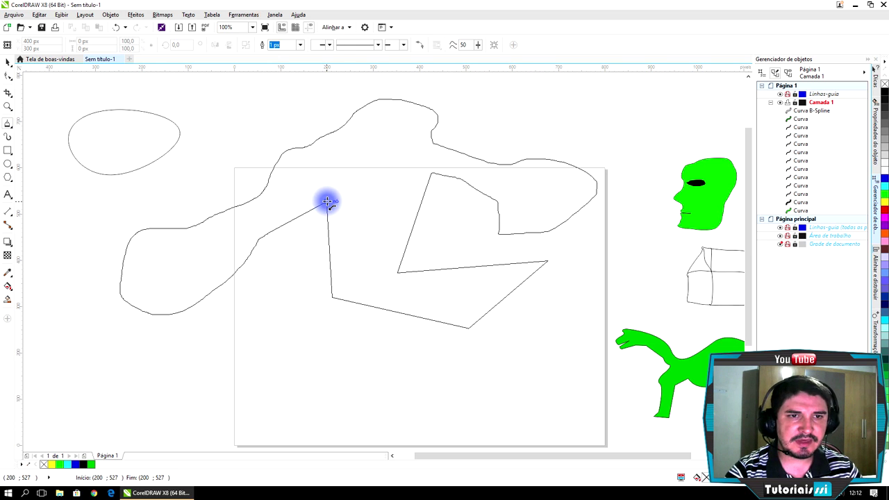
{"action": "mouse_move", "coordinate": [327, 201]}
{"action": "left_mouse_down"}
{"action": "mouse_move", "coordinate": [257, 227]}
{"action": "mouse_move", "coordinate": [326, 203]}
{"action": "left_mouse_up"}
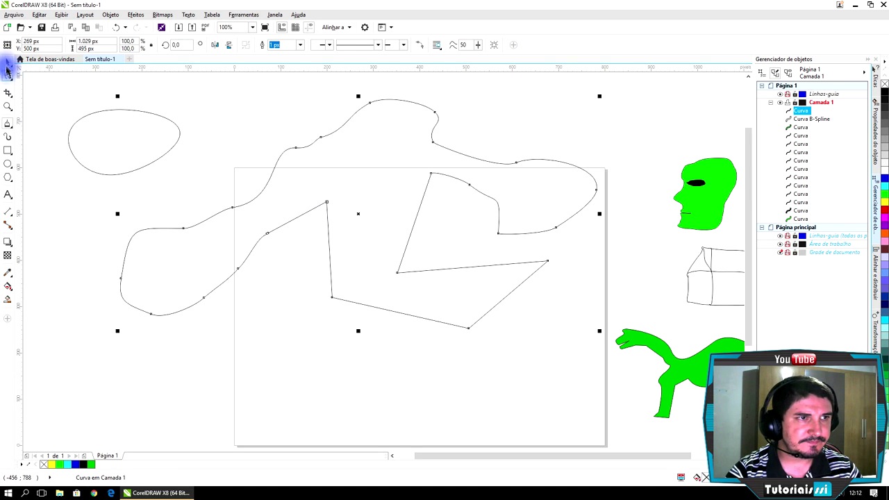
- Park the polyline shape outside the page's left edge, scaled down to about 495 × 238 px and filled red
{"action": "left_click_drag", "start_coordinate": [602, 96], "coordinate": [423, 221]}
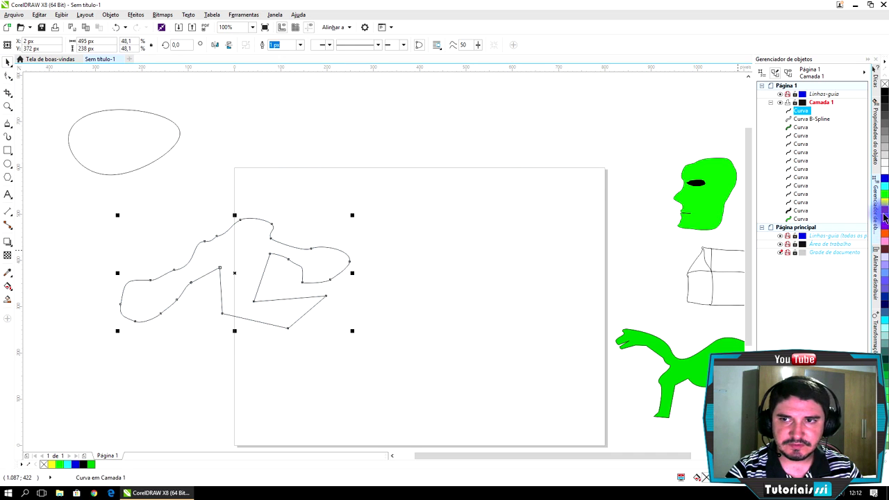
{"action": "left_click", "coordinate": [884, 210]}
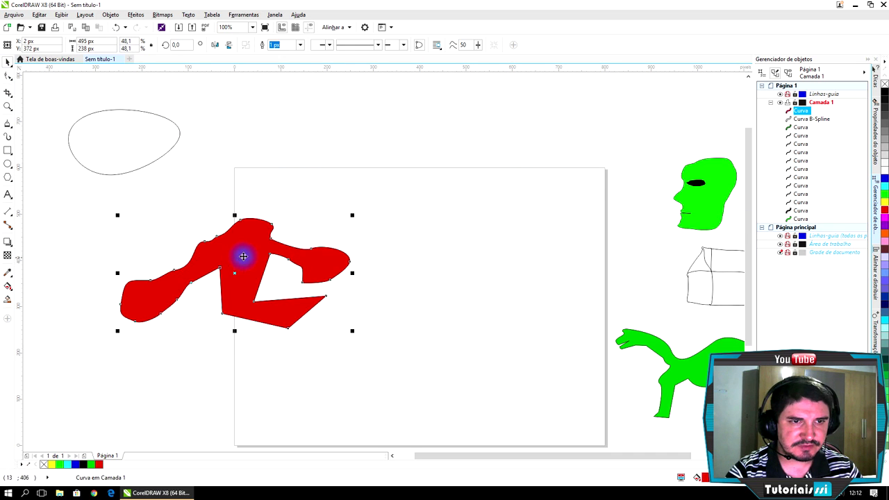
{"action": "left_click_drag", "start_coordinate": [248, 248], "coordinate": [119, 304]}
{"action": "left_click", "coordinate": [175, 207]}
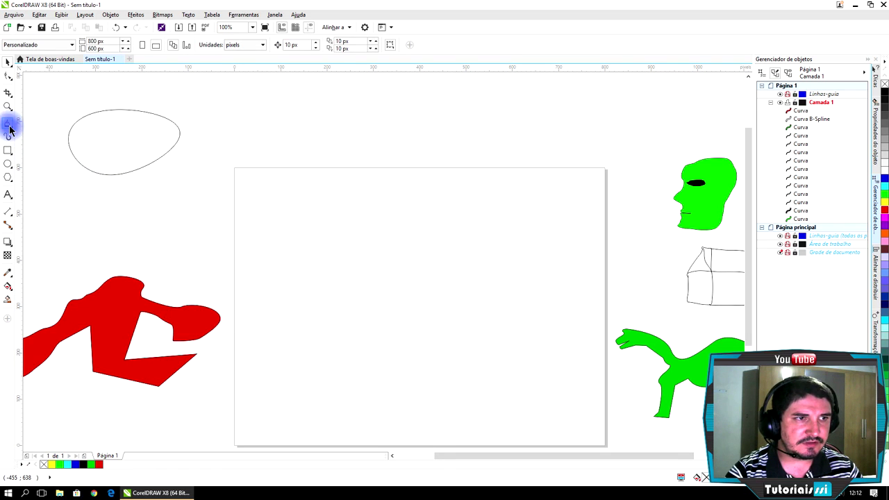
- Draw an arched 3-Point Curve about 329 × 221 px and park it over the page's upper-right corner
{"action": "left_click", "coordinate": [10, 130]}
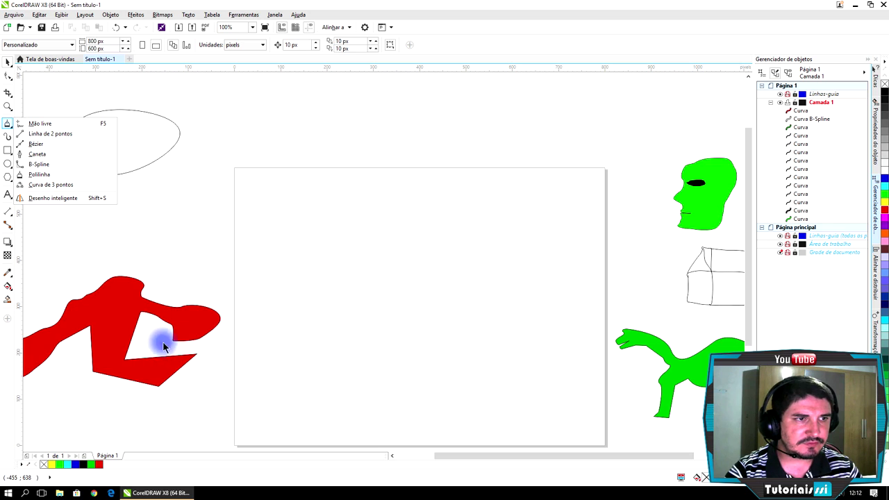
{"action": "left_click", "coordinate": [45, 186]}
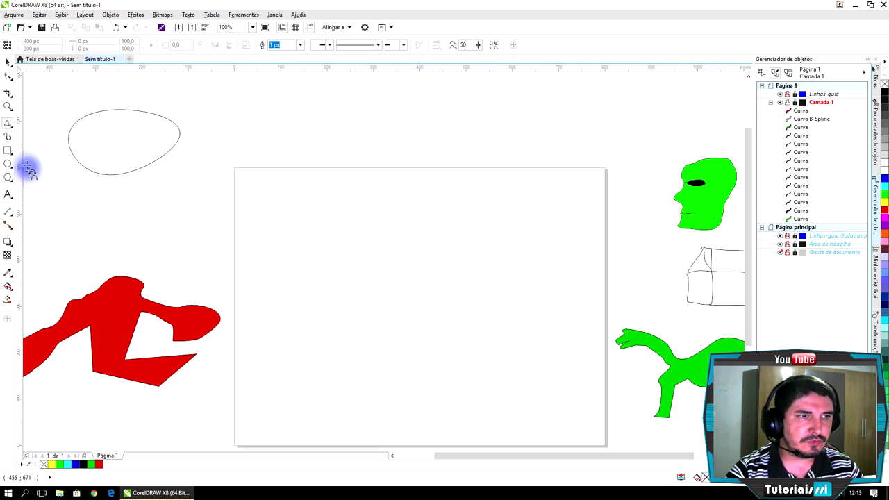
{"action": "left_click", "coordinate": [7, 127]}
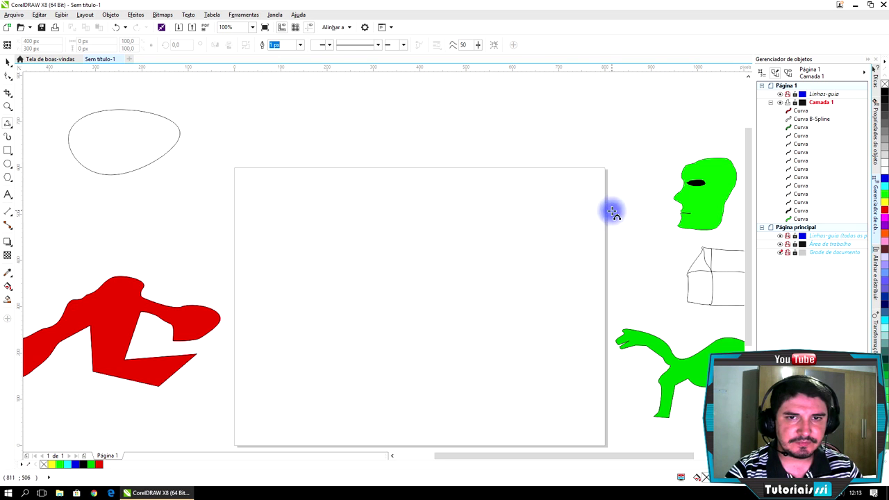
{"action": "left_click_drag", "start_coordinate": [286, 205], "coordinate": [439, 297]}
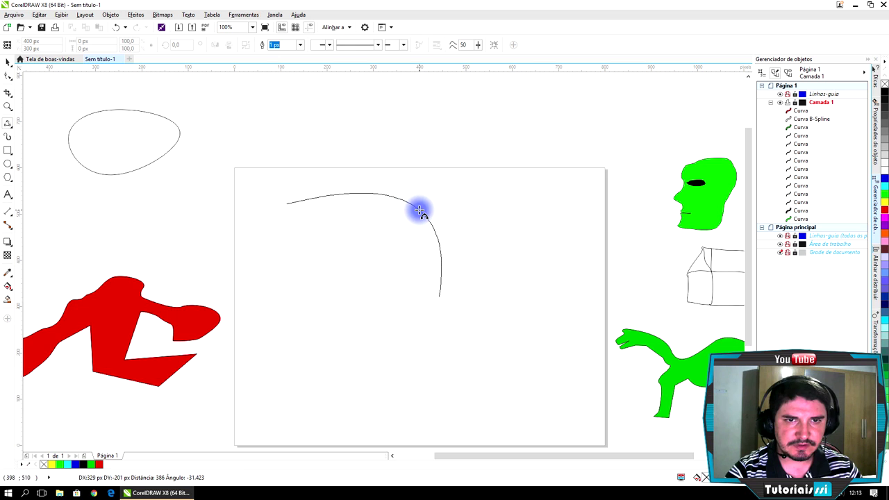
{"action": "left_click", "coordinate": [409, 211]}
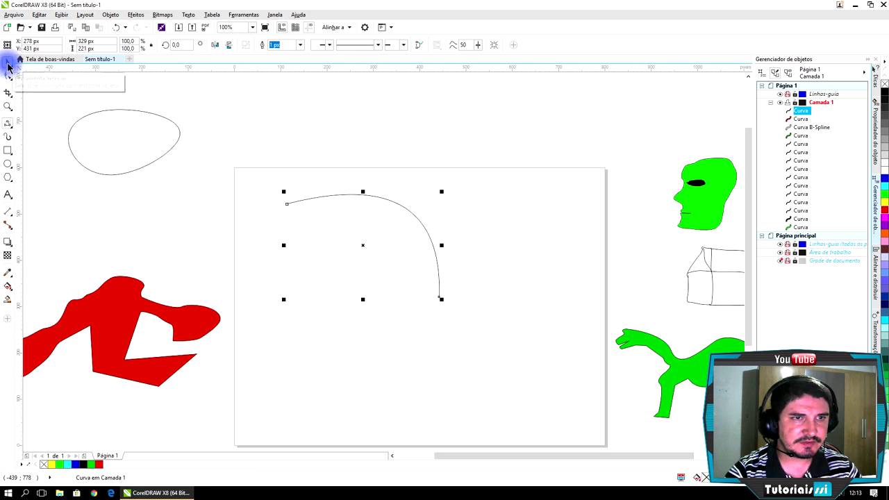
{"action": "left_click", "coordinate": [492, 224]}
{"action": "left_click_drag", "start_coordinate": [428, 241], "coordinate": [652, 152]}
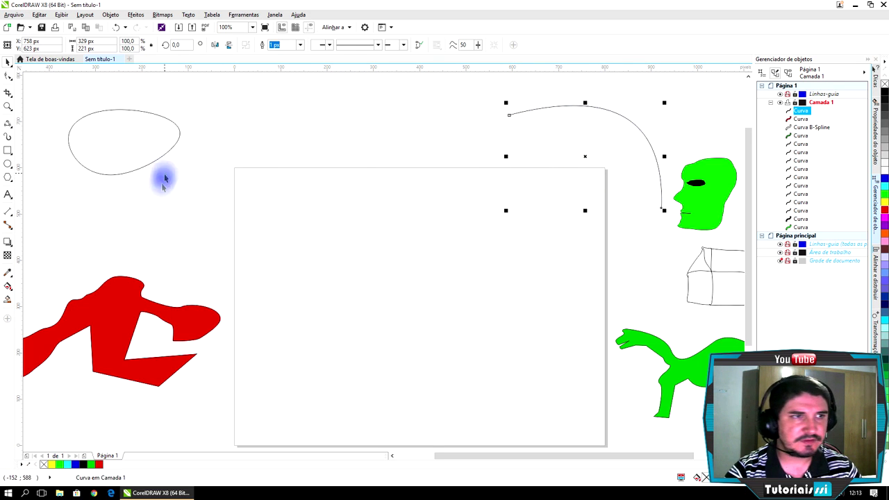
- Sketch three open freehand strokes on the page with Smart Drawing (Desenho inteligente) and give the short lowest one a 5 px outline
{"action": "left_click", "coordinate": [8, 128]}
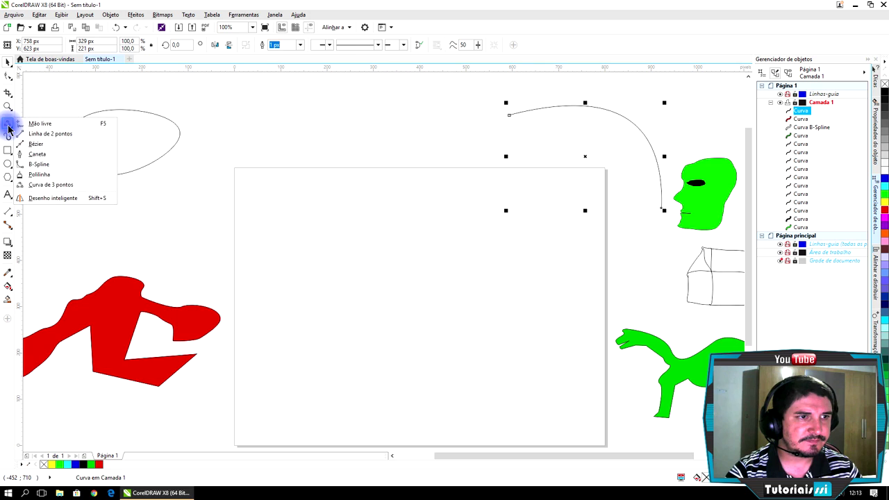
{"action": "left_click", "coordinate": [50, 198]}
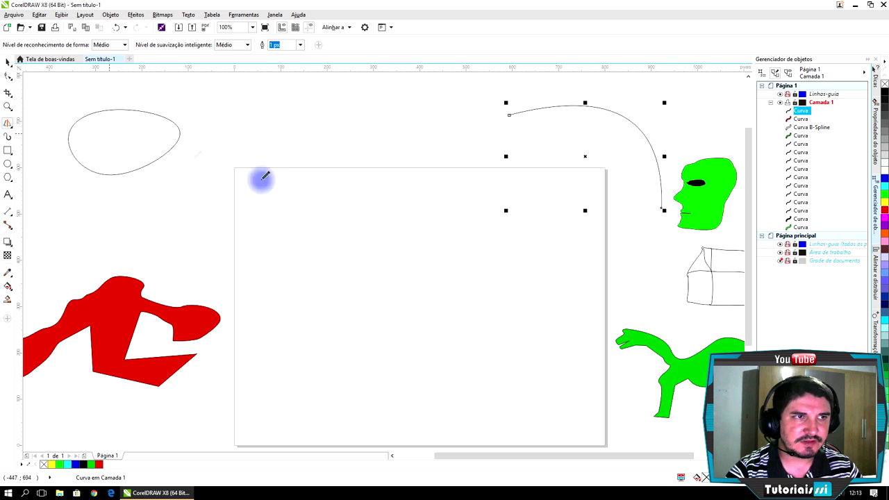
{"action": "mouse_move", "coordinate": [443, 260]}
{"action": "left_mouse_down"}
{"action": "mouse_move", "coordinate": [384, 230]}
{"action": "mouse_move", "coordinate": [348, 282]}
{"action": "mouse_move", "coordinate": [294, 289]}
{"action": "left_mouse_up"}
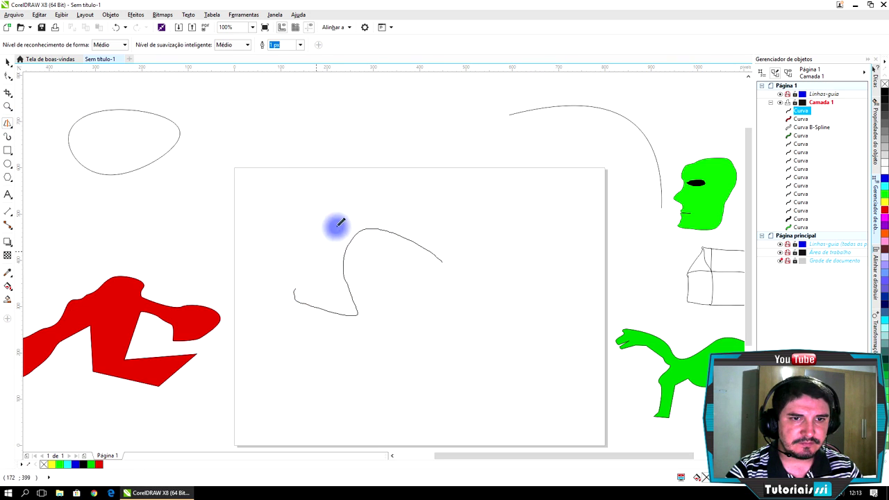
{"action": "mouse_move", "coordinate": [416, 355]}
{"action": "left_mouse_down"}
{"action": "mouse_move", "coordinate": [443, 334]}
{"action": "mouse_move", "coordinate": [484, 363]}
{"action": "mouse_move", "coordinate": [526, 312]}
{"action": "mouse_move", "coordinate": [579, 294]}
{"action": "mouse_move", "coordinate": [553, 267]}
{"action": "mouse_move", "coordinate": [549, 249]}
{"action": "mouse_move", "coordinate": [562, 234]}
{"action": "mouse_move", "coordinate": [506, 249]}
{"action": "mouse_move", "coordinate": [476, 307]}
{"action": "mouse_move", "coordinate": [411, 303]}
{"action": "mouse_move", "coordinate": [401, 334]}
{"action": "mouse_move", "coordinate": [352, 375]}
{"action": "mouse_move", "coordinate": [375, 387]}
{"action": "mouse_move", "coordinate": [417, 352]}
{"action": "left_mouse_up"}
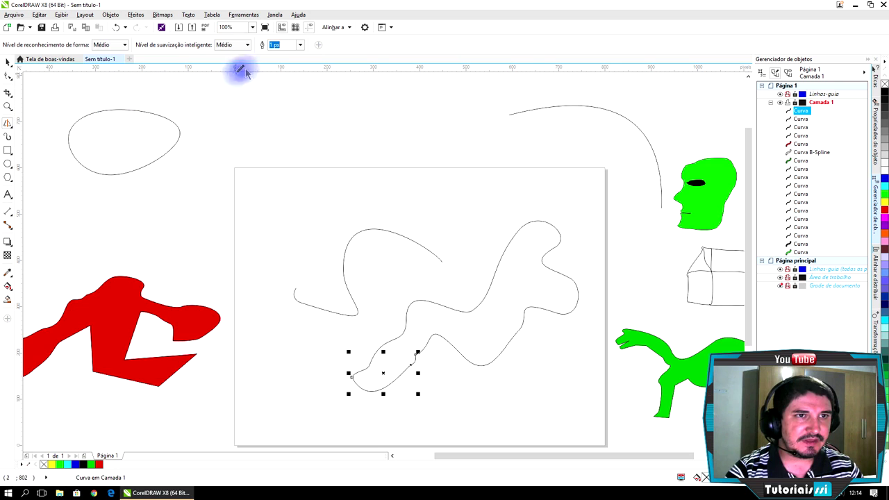
{"action": "left_click", "coordinate": [301, 46]}
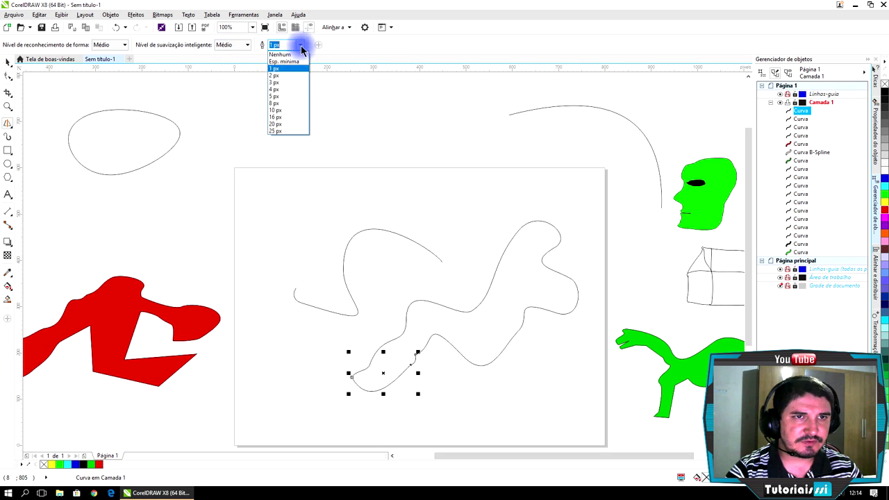
{"action": "left_click", "coordinate": [281, 96]}
- Draw a wavy Smart Drawing stroke about 262 × 86 px near the page's upper edge and set its outline to 5 px
{"action": "mouse_move", "coordinate": [431, 193]}
{"action": "left_mouse_down"}
{"action": "mouse_move", "coordinate": [339, 196]}
{"action": "mouse_move", "coordinate": [299, 220]}
{"action": "mouse_move", "coordinate": [325, 238]}
{"action": "left_mouse_up"}
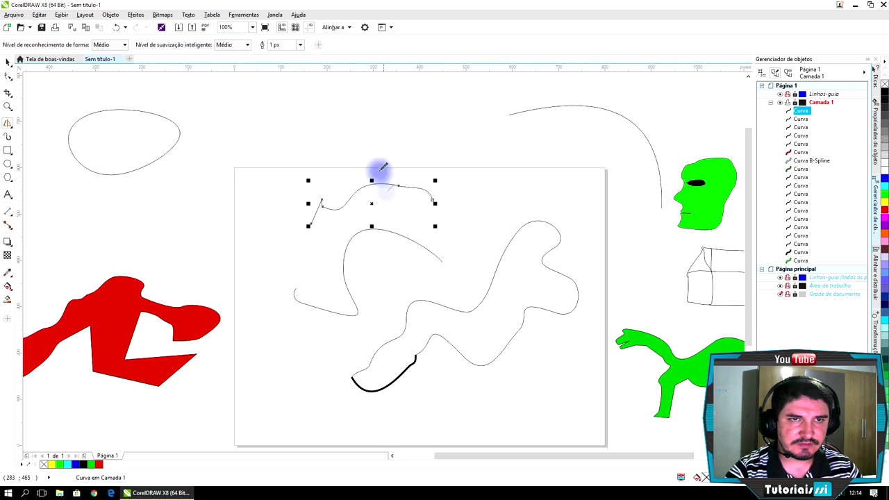
{"action": "left_click", "coordinate": [300, 45]}
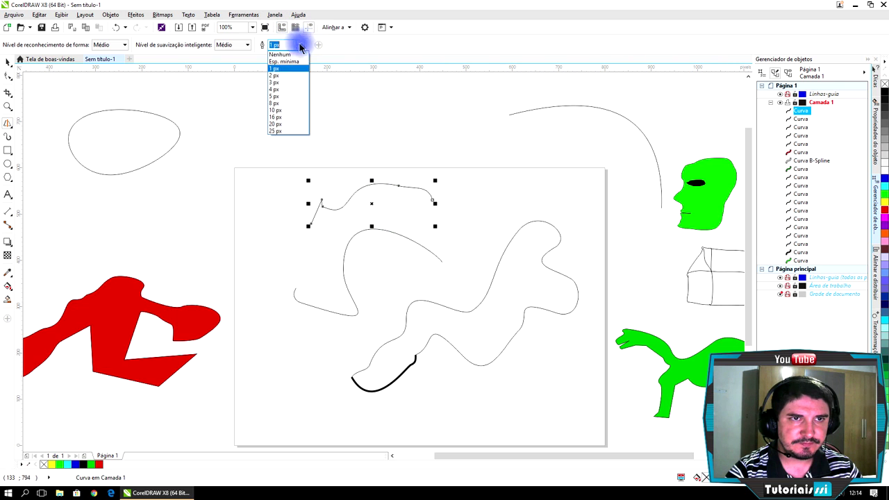
{"action": "left_click", "coordinate": [284, 97]}
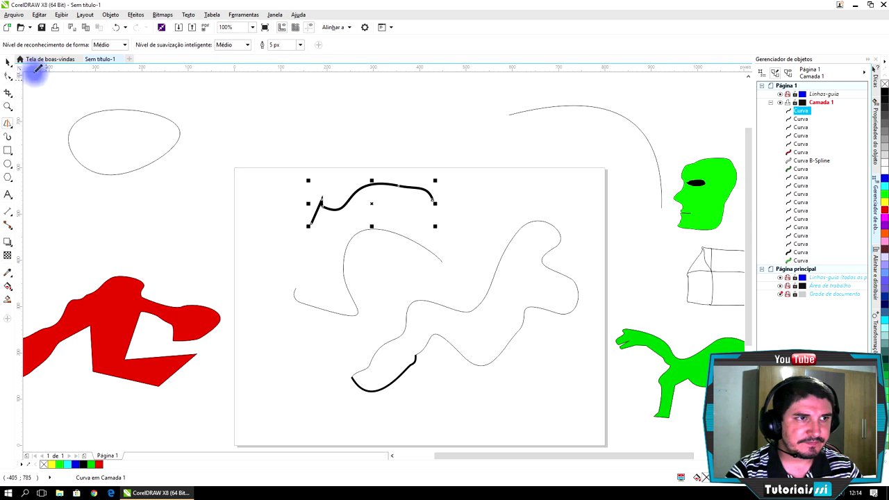
- Inspect the nodes of the thick wavy stroke with the Shape tool
{"action": "left_click", "coordinate": [5, 67]}
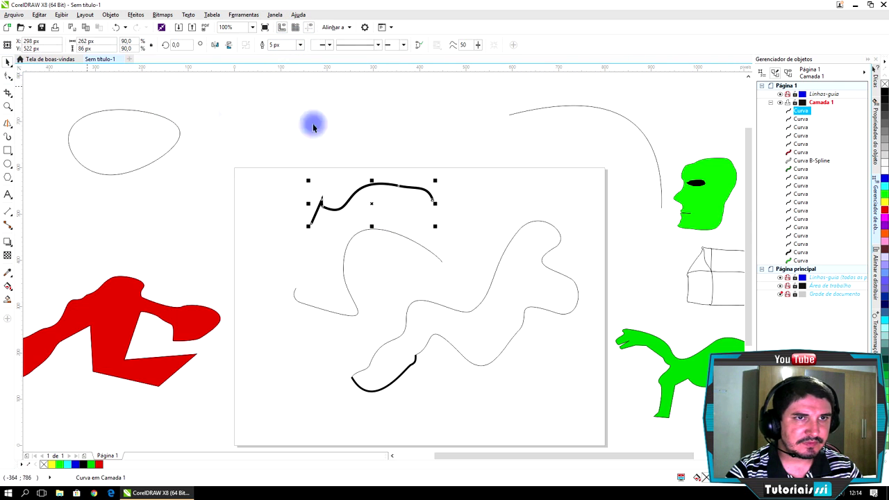
{"action": "left_click", "coordinate": [485, 205]}
{"action": "left_click", "coordinate": [388, 192]}
{"action": "key", "text": "F10"}
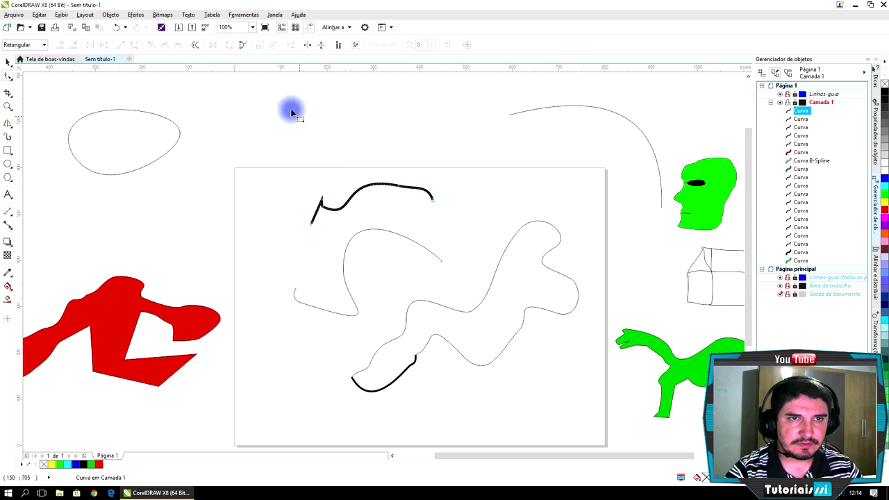
{"action": "left_click", "coordinate": [352, 198]}
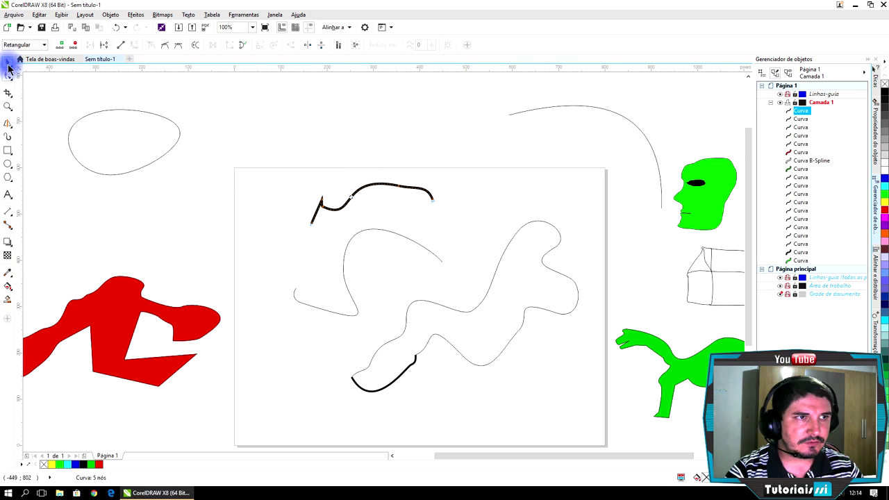
- Move the thick wavy stroke above the page and the other three strokes outside its left edge
{"action": "left_click", "coordinate": [8, 67]}
{"action": "left_click", "coordinate": [327, 195]}
{"action": "left_click_drag", "start_coordinate": [351, 195], "coordinate": [299, 102]}
{"action": "left_click_drag", "start_coordinate": [379, 234], "coordinate": [129, 118]}
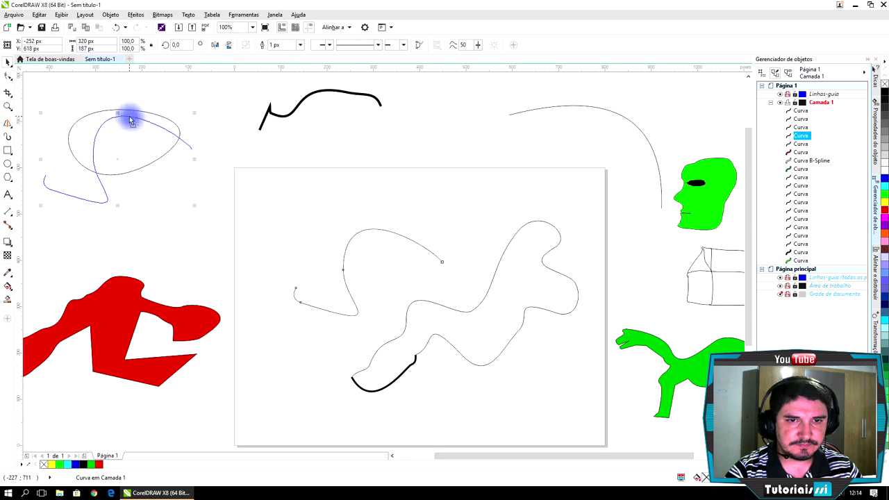
{"action": "left_click_drag", "start_coordinate": [609, 176], "coordinate": [308, 426]}
{"action": "left_click_drag", "start_coordinate": [427, 303], "coordinate": [73, 209]}
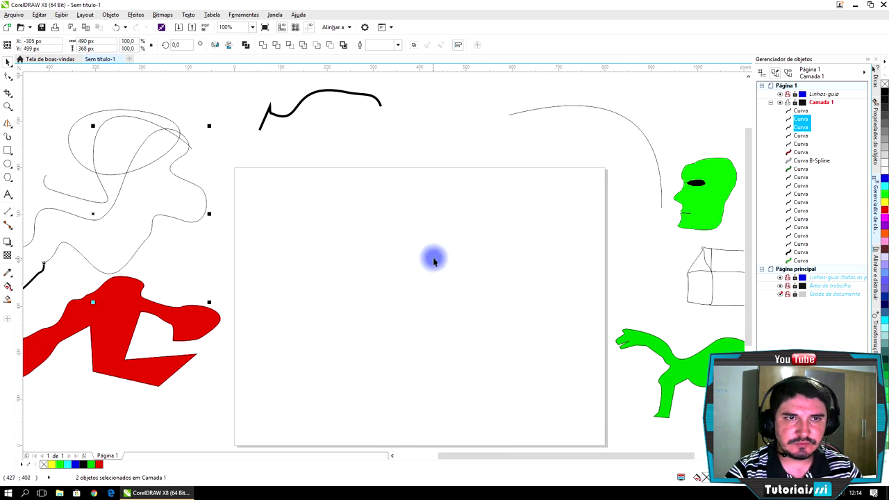
{"action": "left_click", "coordinate": [433, 243]}
- Draw a closed zigzag polygon with 12 straight-segment nodes across the page using the Bézier tool
{"action": "left_click", "coordinate": [8, 126]}
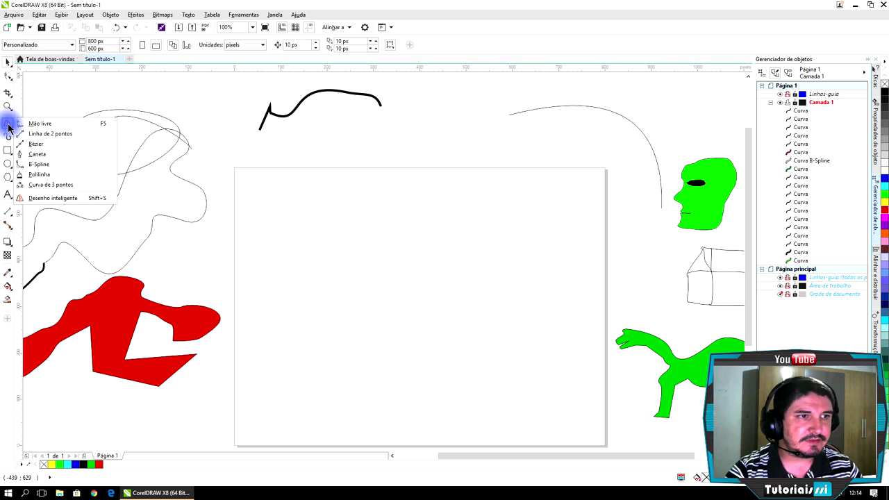
{"action": "left_click", "coordinate": [35, 145]}
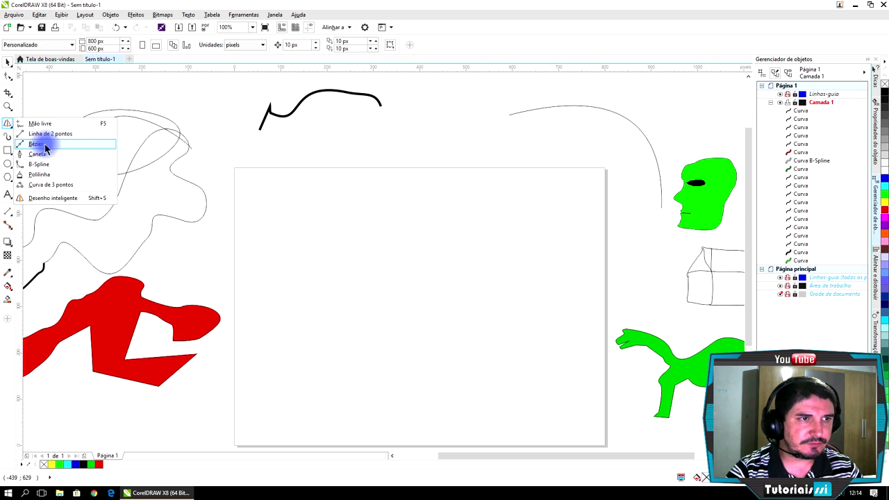
{"action": "left_click", "coordinate": [34, 143]}
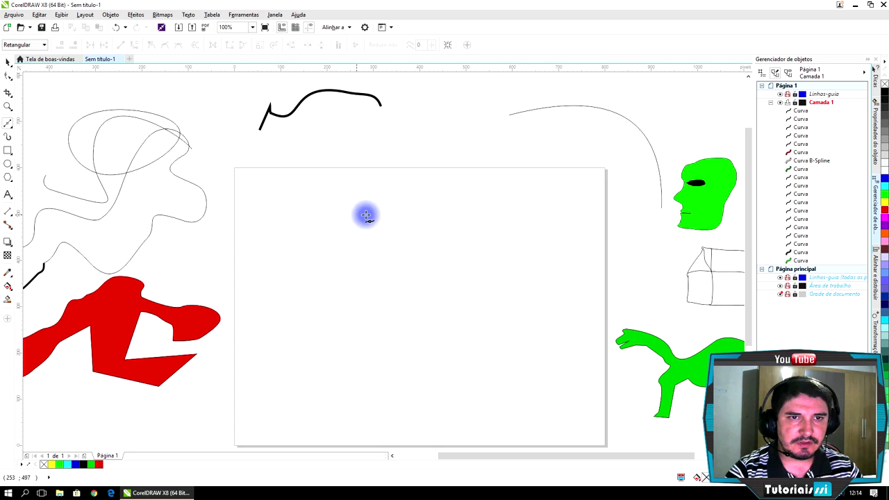
{"action": "left_click", "coordinate": [345, 205]}
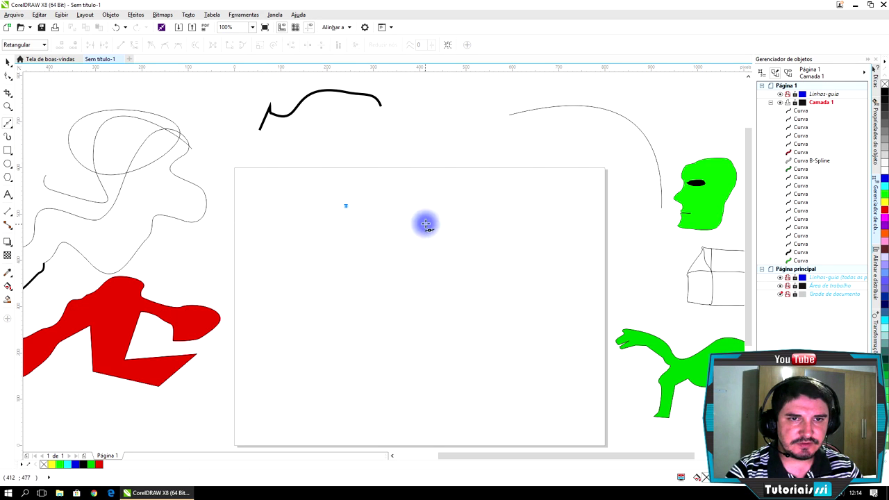
{"action": "left_click", "coordinate": [439, 202]}
{"action": "left_click", "coordinate": [485, 254]}
{"action": "left_click", "coordinate": [425, 305]}
{"action": "left_click", "coordinate": [514, 336]}
{"action": "left_click", "coordinate": [450, 384]}
{"action": "left_click", "coordinate": [324, 395]}
{"action": "left_click", "coordinate": [273, 326]}
{"action": "left_click", "coordinate": [355, 291]}
{"action": "left_click", "coordinate": [286, 255]}
{"action": "left_click", "coordinate": [370, 240]}
{"action": "left_click", "coordinate": [266, 208]}
{"action": "double_click", "coordinate": [263, 206]}
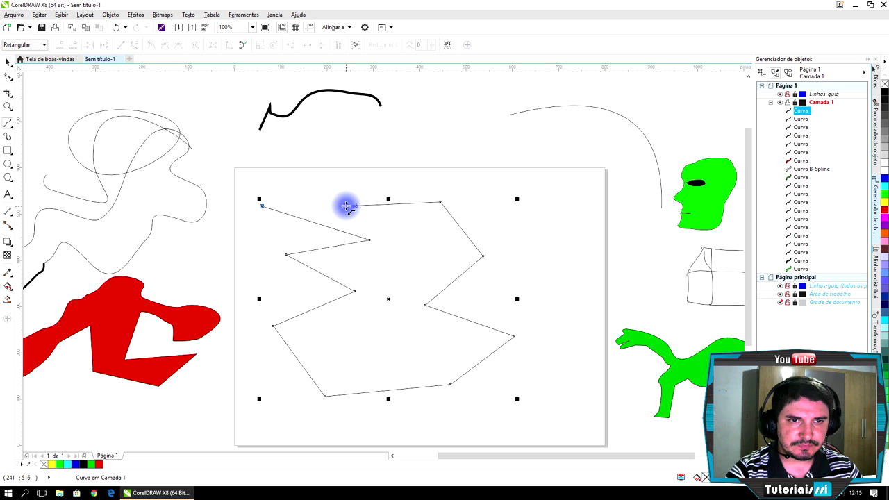
{"action": "left_click", "coordinate": [345, 206]}
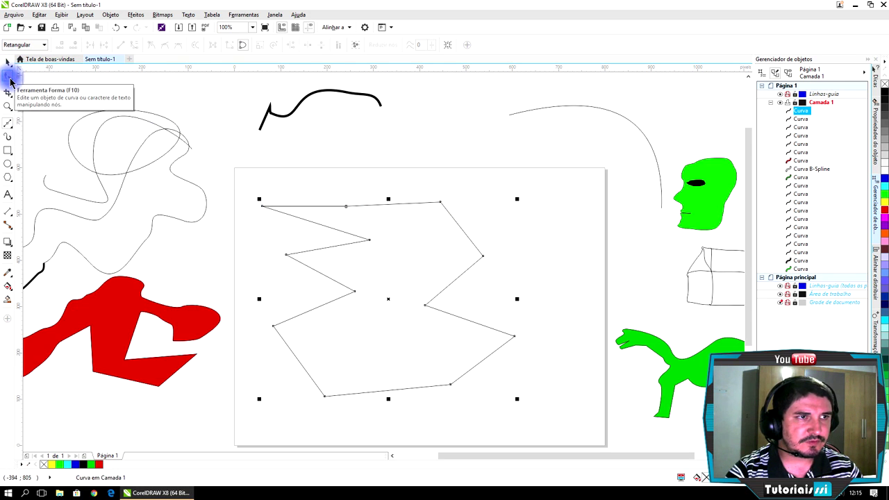
- Convert the polygon's upper-right slanted segment to a curve and bend it outward into a rounded bulge
{"action": "left_click", "coordinate": [8, 79]}
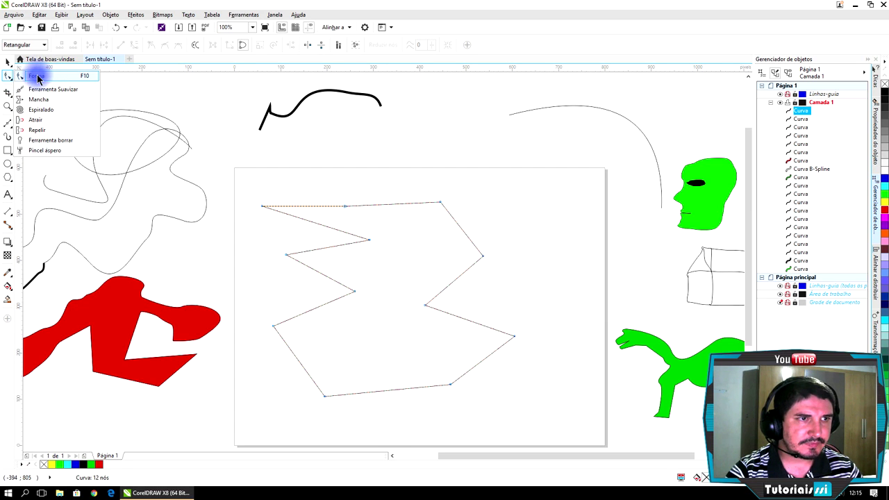
{"action": "left_click", "coordinate": [38, 78]}
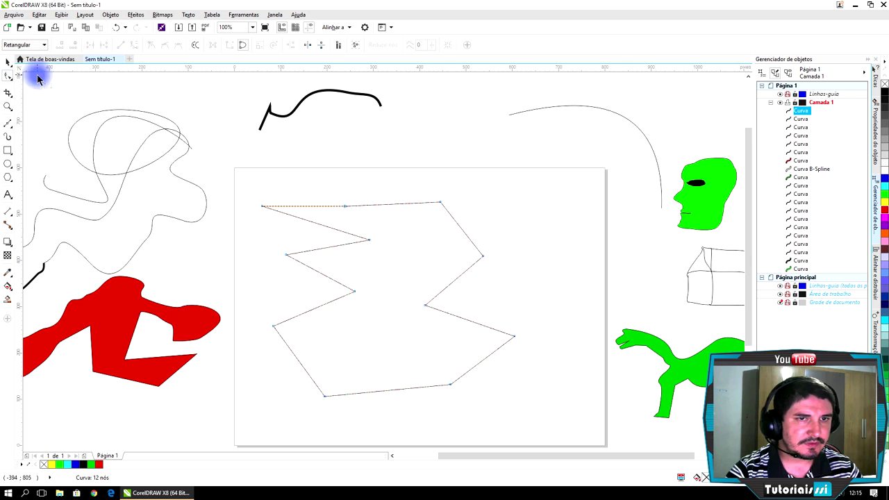
{"action": "right_click", "coordinate": [462, 230]}
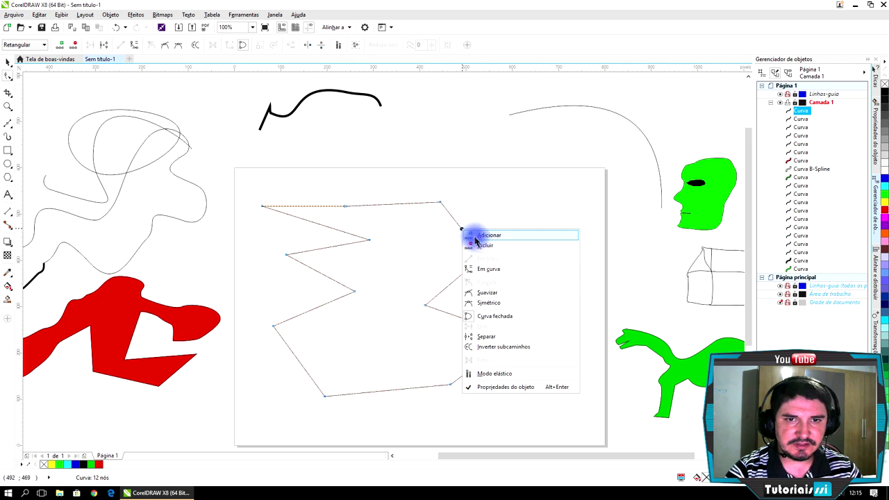
{"action": "left_click", "coordinate": [484, 275]}
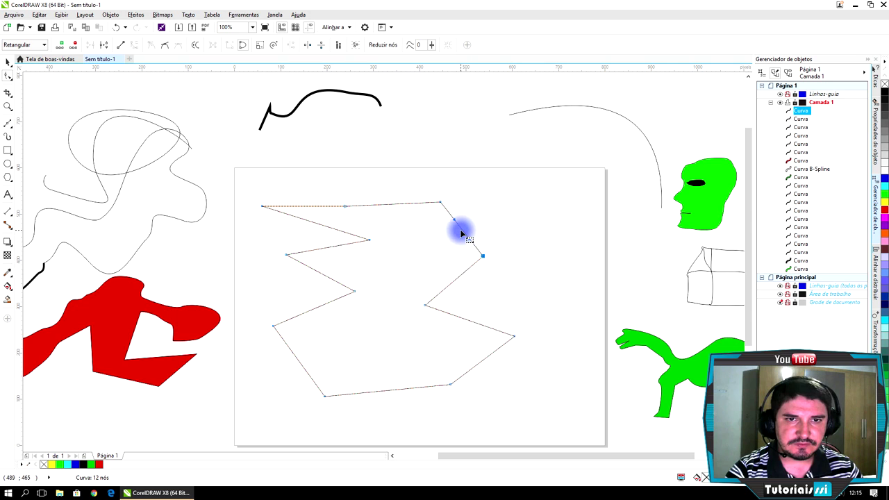
{"action": "left_click_drag", "start_coordinate": [462, 232], "coordinate": [487, 206]}
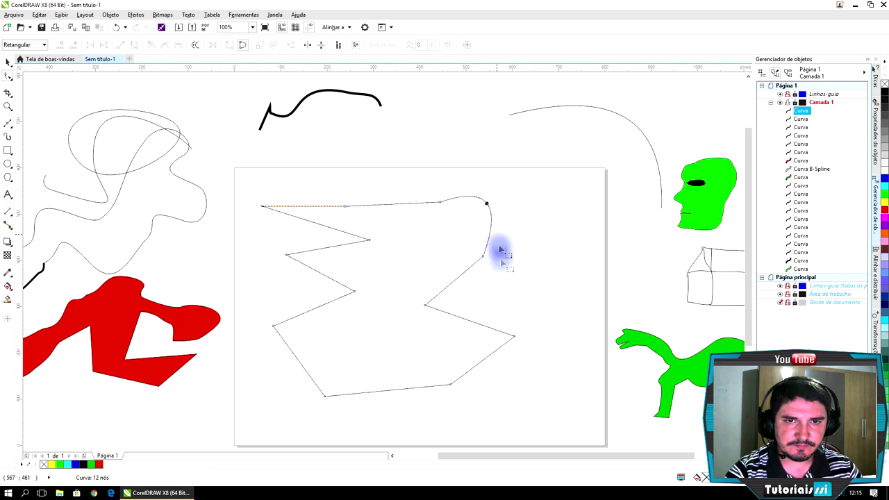
- Convert the segment just below the rounded bulge to a curve and bow it outward to the right
{"action": "right_click", "coordinate": [464, 276]}
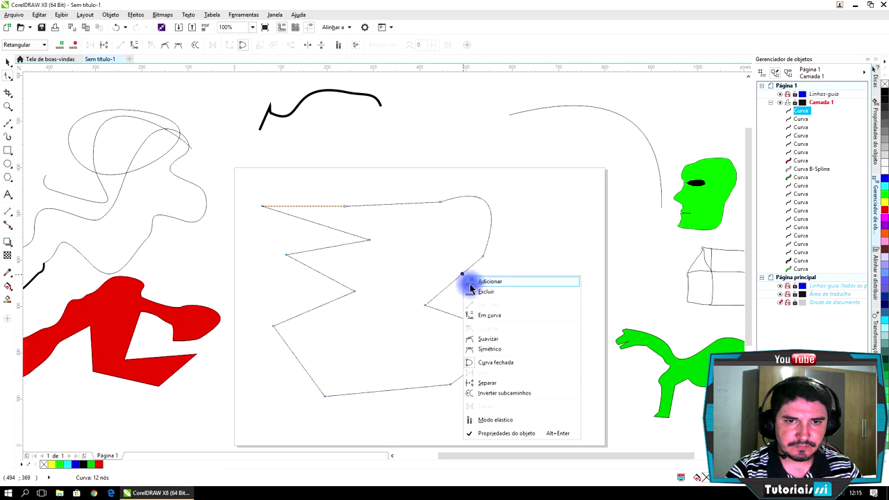
{"action": "left_click", "coordinate": [486, 312]}
{"action": "left_click_drag", "start_coordinate": [455, 283], "coordinate": [408, 257]}
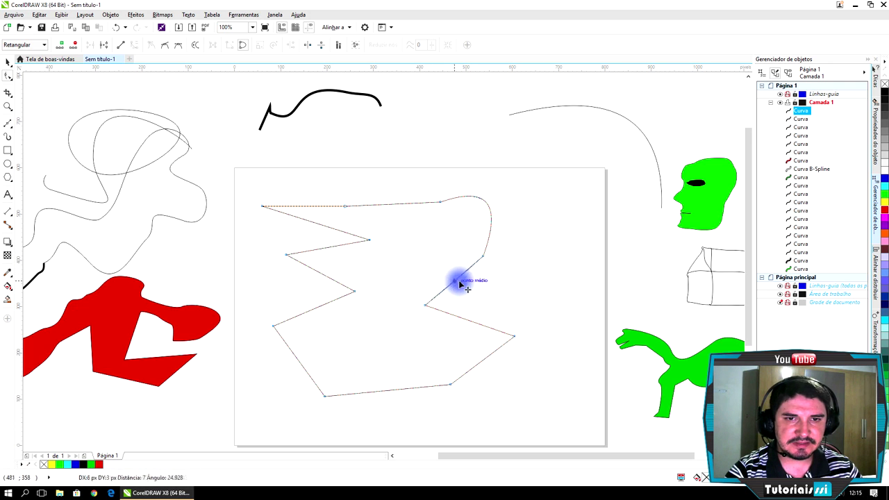
{"action": "left_click_drag", "start_coordinate": [467, 294], "coordinate": [490, 294]}
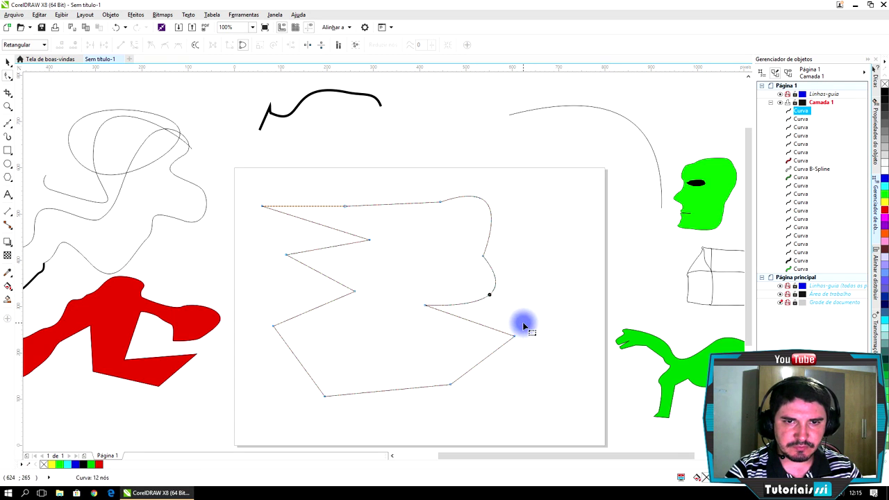
- Convert the polygon's lower-right slanted segment and its bottom segment to curves, bowing both outward into rounded bulges
{"action": "right_click", "coordinate": [481, 362]}
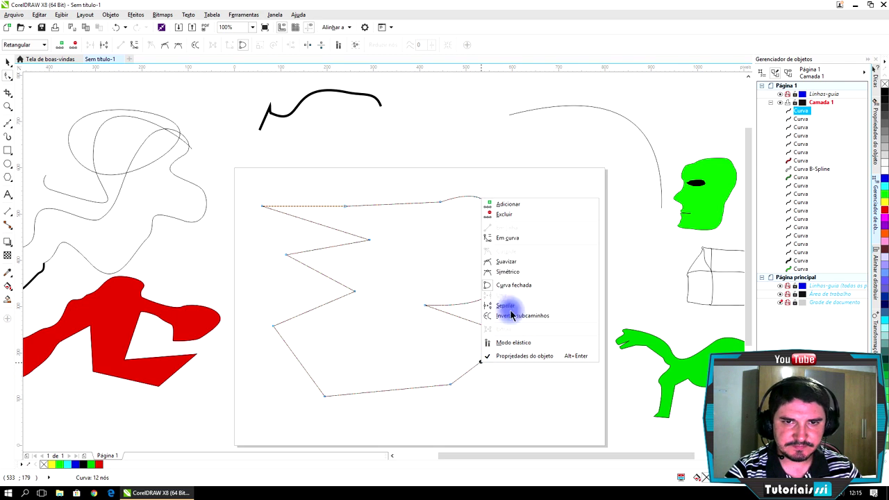
{"action": "left_click", "coordinate": [508, 239]}
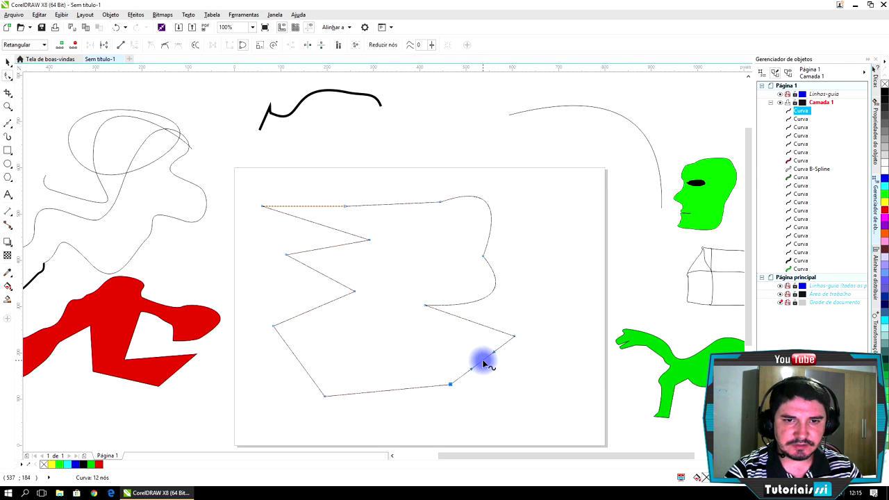
{"action": "left_click_drag", "start_coordinate": [484, 362], "coordinate": [504, 387]}
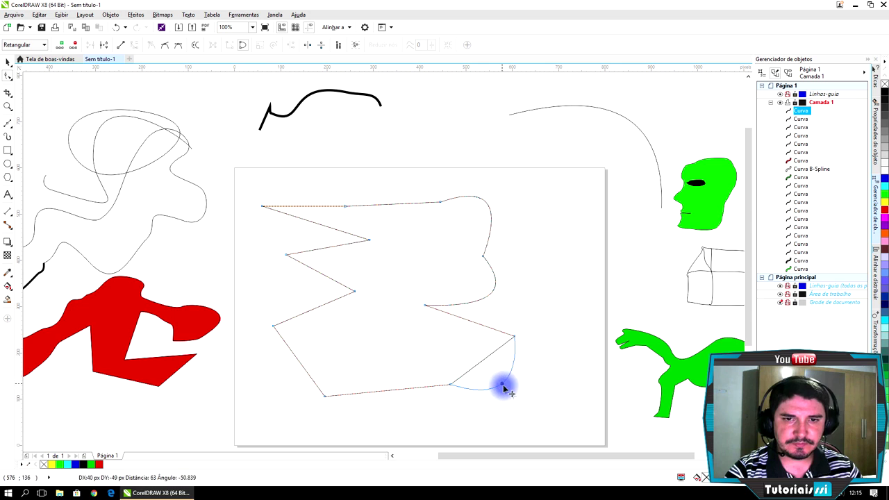
{"action": "right_click", "coordinate": [396, 389]}
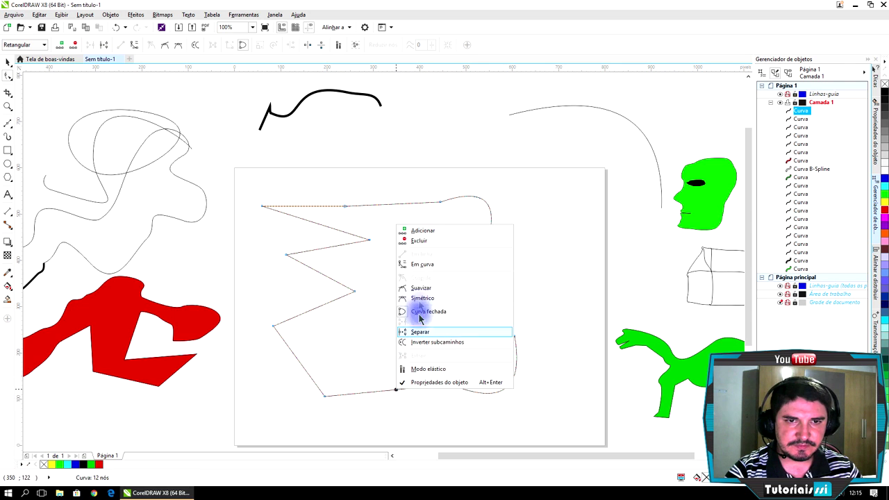
{"action": "left_click", "coordinate": [429, 264]}
{"action": "left_click_drag", "start_coordinate": [391, 394], "coordinate": [393, 418]}
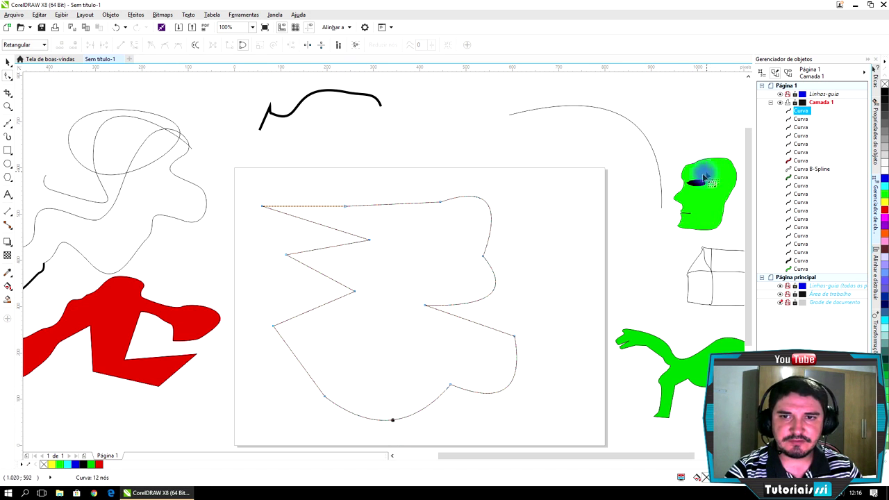
- Reshape the thin wavy freehand line beside the page by pulling its lower section outward toward the page
{"action": "left_click", "coordinate": [144, 246]}
{"action": "left_click_drag", "start_coordinate": [146, 240], "coordinate": [206, 230]}
- Stretch the red shape's arm toward the page by pulling its upper edge and its rounded end outward into two long points
{"action": "left_click", "coordinate": [180, 304]}
{"action": "mouse_move", "coordinate": [169, 310]}
{"action": "left_mouse_down"}
{"action": "mouse_move", "coordinate": [192, 312]}
{"action": "mouse_move", "coordinate": [226, 284]}
{"action": "left_mouse_up"}
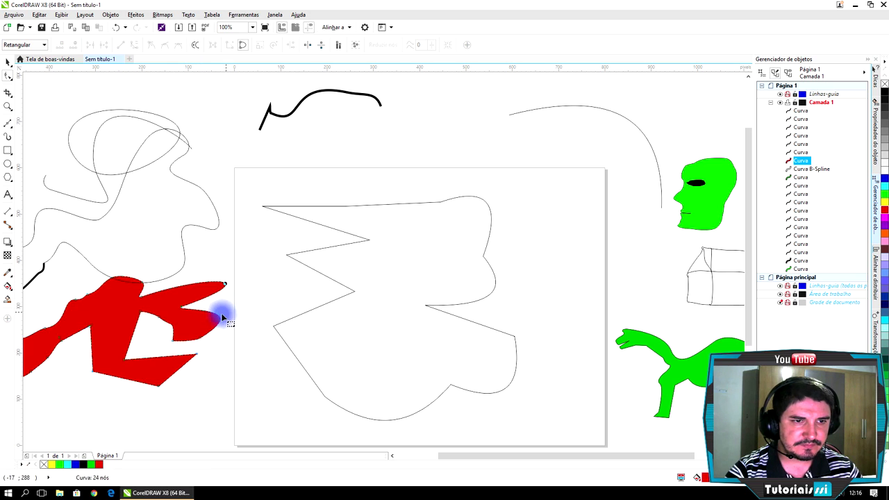
{"action": "left_click", "coordinate": [217, 331]}
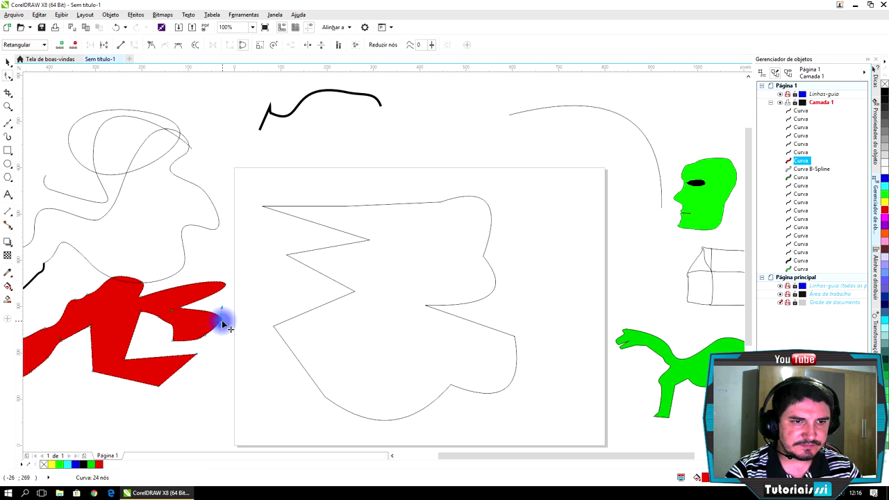
{"action": "left_click_drag", "start_coordinate": [221, 323], "coordinate": [245, 334]}
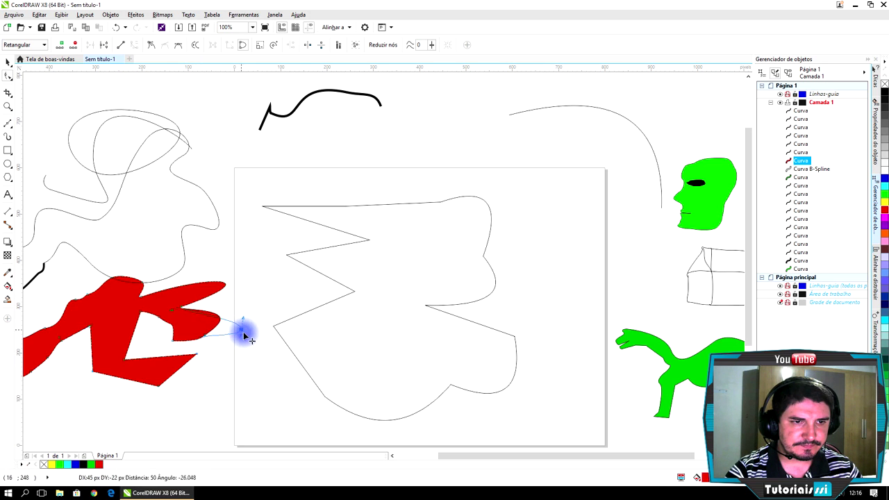
- Convert the short lower-right segment of the red shape to a curve and pull it down into a rounded lobe
{"action": "right_click", "coordinate": [176, 374]}
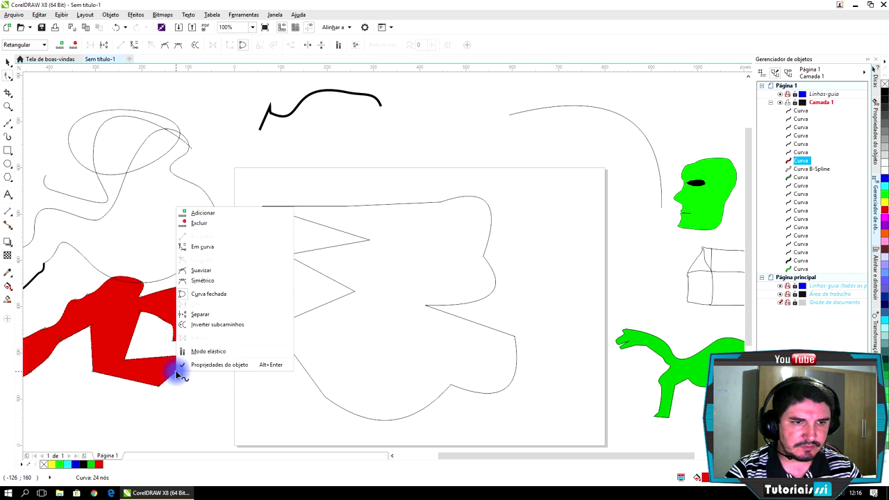
{"action": "left_click", "coordinate": [202, 248]}
{"action": "left_click_drag", "start_coordinate": [178, 375], "coordinate": [183, 415]}
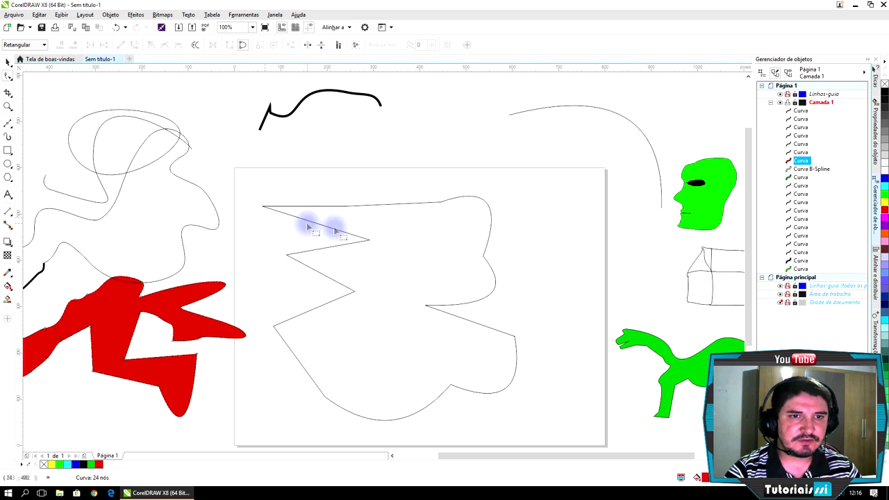
{"action": "scroll", "coordinate": [305, 221], "scroll_direction": "down", "scroll_amount": 3}
{"action": "scroll", "coordinate": [309, 217], "scroll_direction": "up", "scroll_amount": 1}
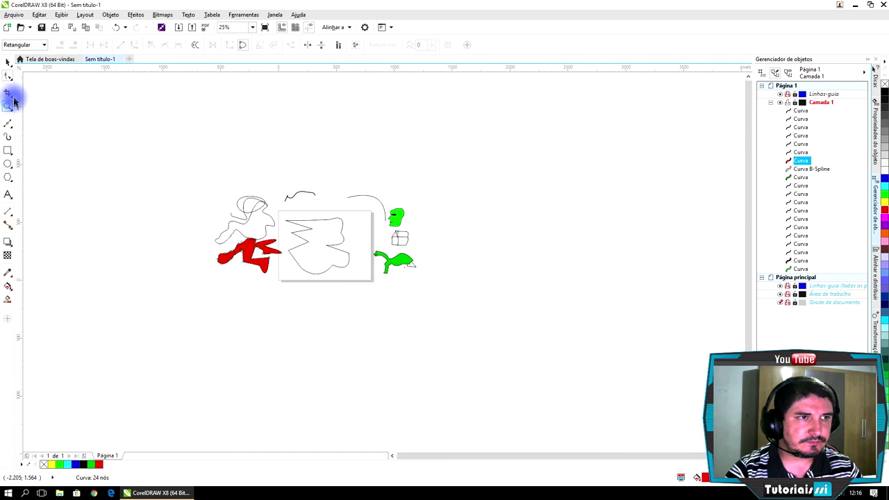
{"action": "left_click", "coordinate": [9, 82]}
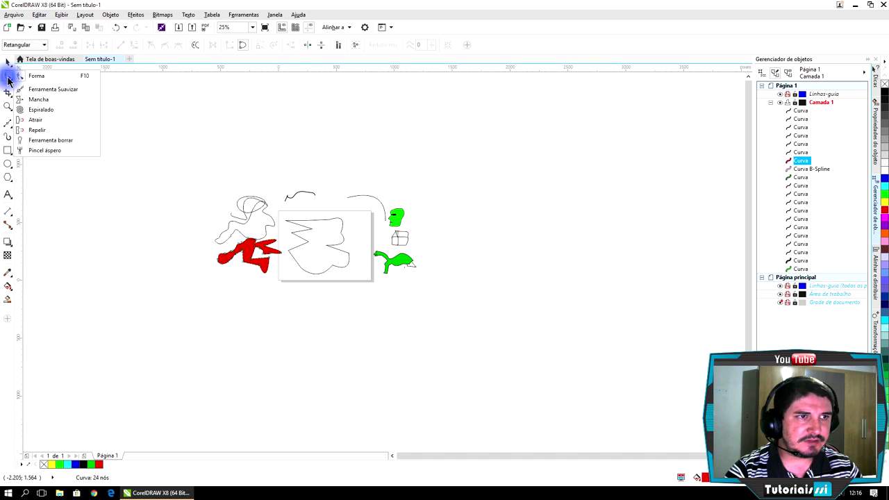
{"action": "left_click", "coordinate": [7, 92]}
{"action": "left_click", "coordinate": [9, 125]}
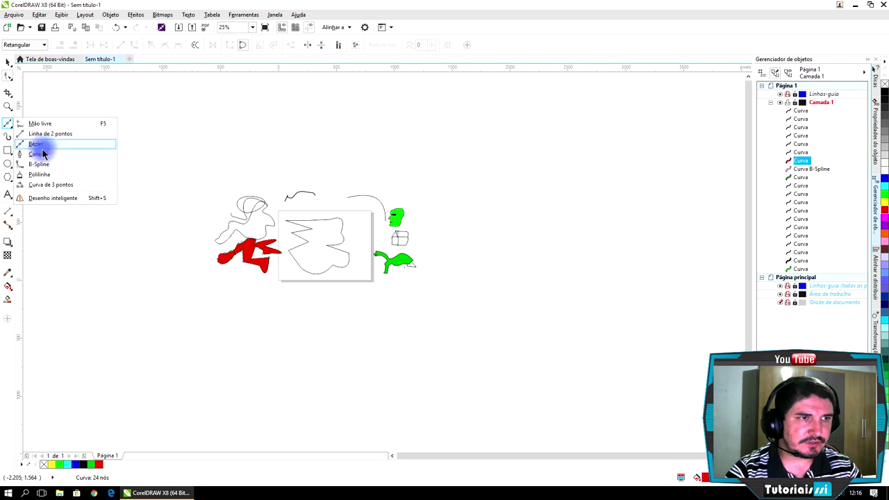
{"action": "left_click", "coordinate": [9, 125]}
{"action": "left_click", "coordinate": [10, 126]}
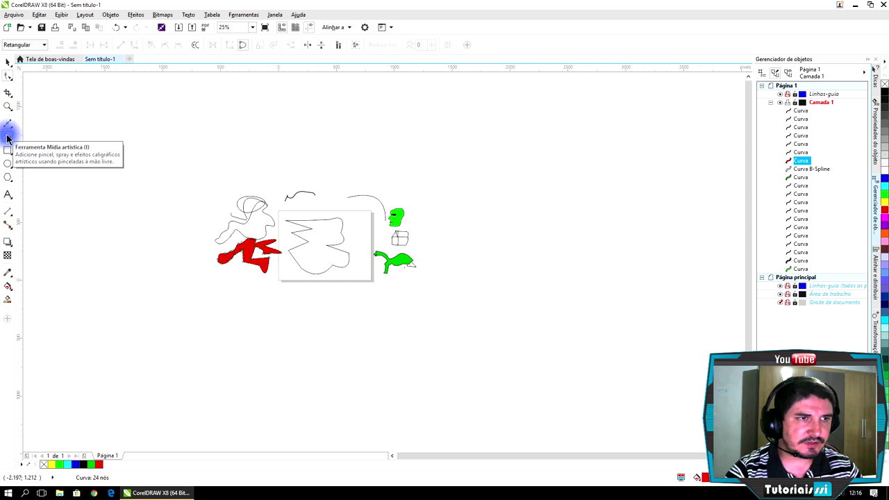
- Select all the drawn samples together, scale them down proportionally, and place the group inside the page
{"action": "left_click", "coordinate": [8, 63]}
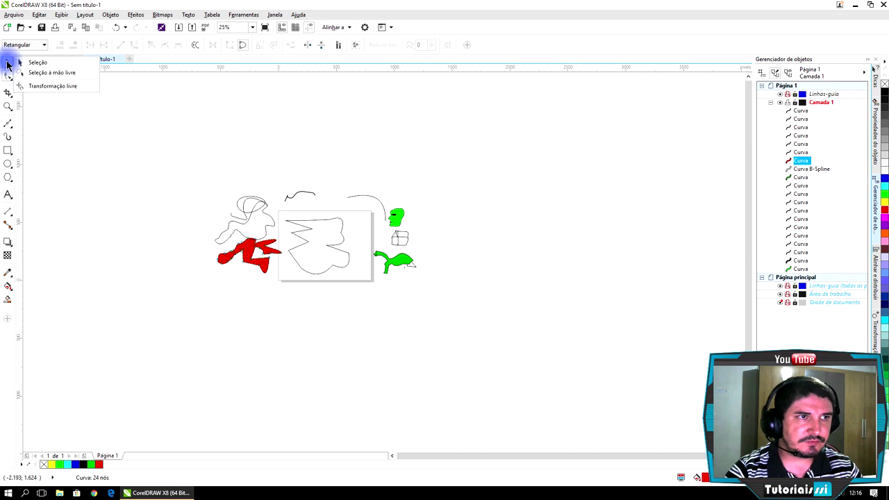
{"action": "left_click", "coordinate": [423, 182]}
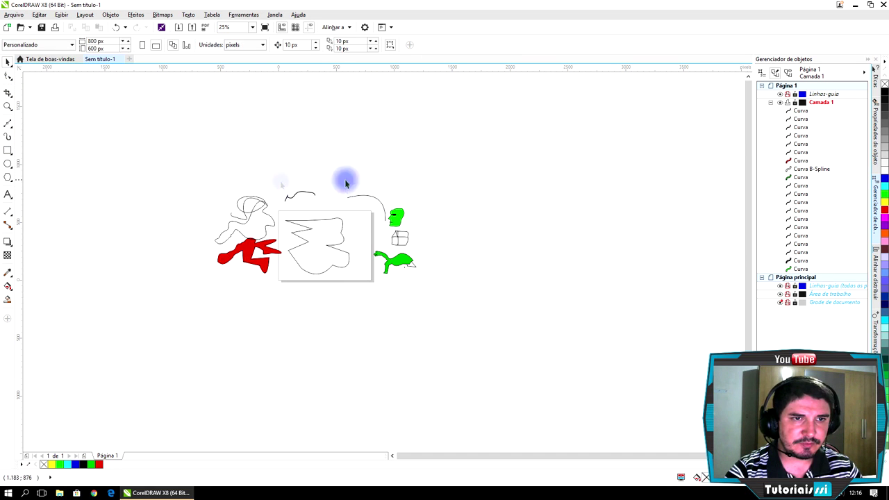
{"action": "mouse_move", "coordinate": [165, 124]}
{"action": "left_mouse_down"}
{"action": "mouse_move", "coordinate": [192, 230]}
{"action": "mouse_move", "coordinate": [387, 314]}
{"action": "mouse_move", "coordinate": [480, 331]}
{"action": "mouse_move", "coordinate": [481, 316]}
{"action": "left_mouse_up"}
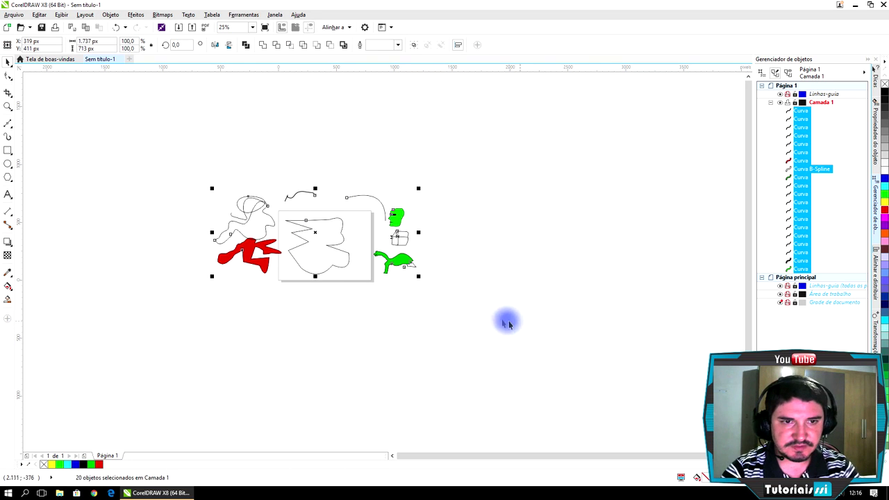
{"action": "left_click_drag", "start_coordinate": [212, 188], "coordinate": [328, 242]}
{"action": "left_click_drag", "start_coordinate": [377, 254], "coordinate": [327, 240]}
{"action": "left_click", "coordinate": [468, 216]}
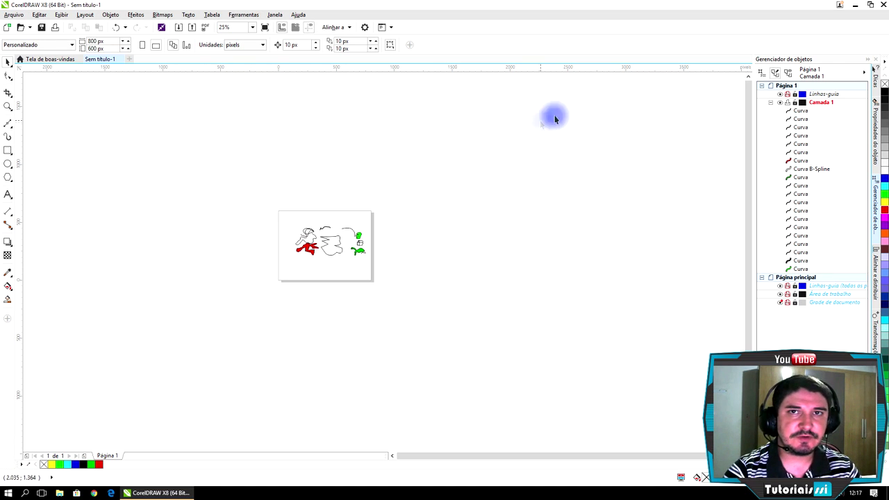
- Show the available ellipse tool variants
{"action": "left_click", "coordinate": [8, 167]}
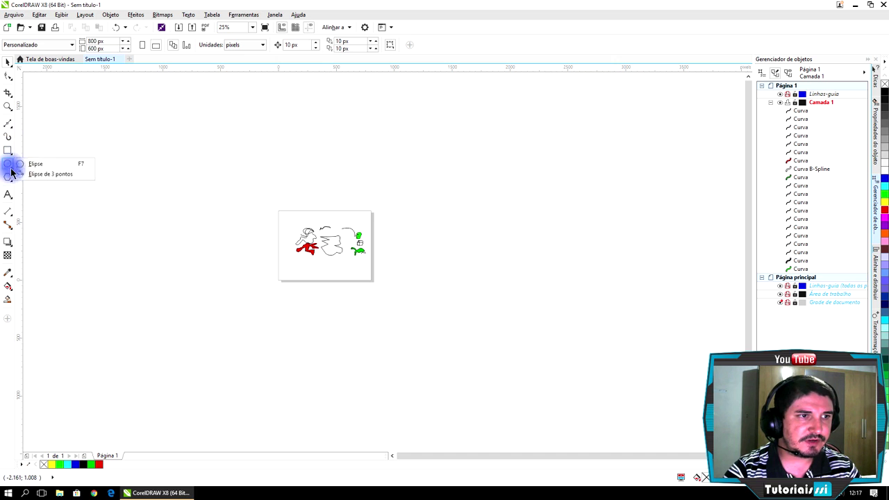